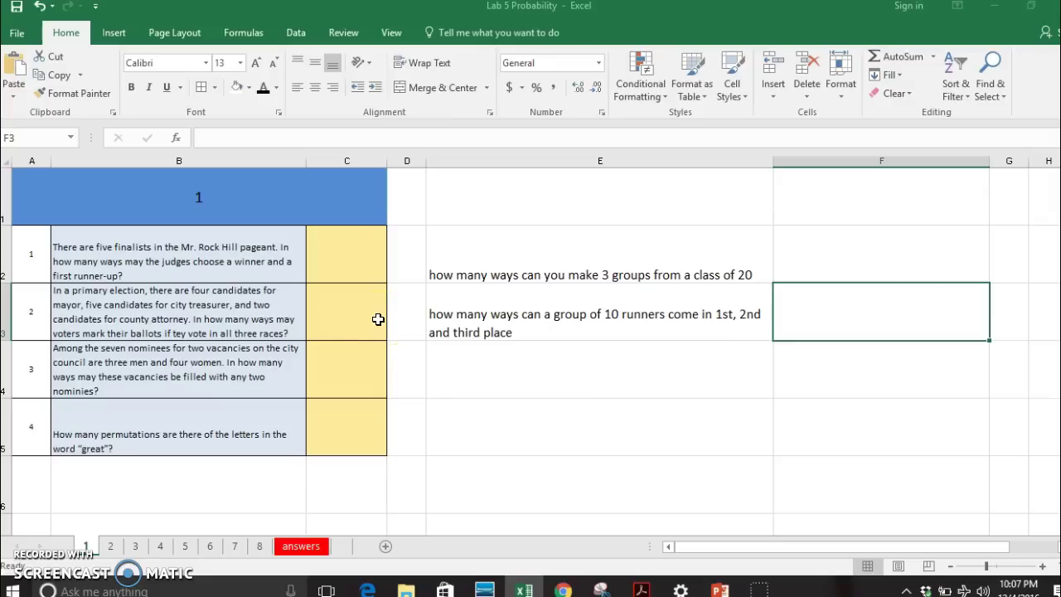
- Enter =COMBIN(20,3) in F2 so the 3-groups-from-20 question shows 1140
click(377, 322)
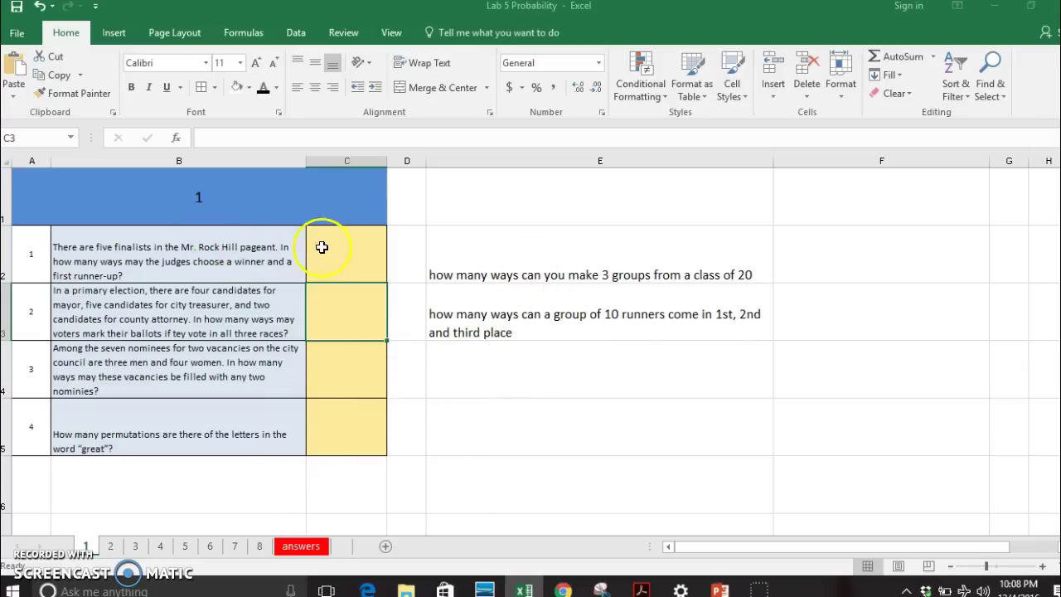
click(480, 275)
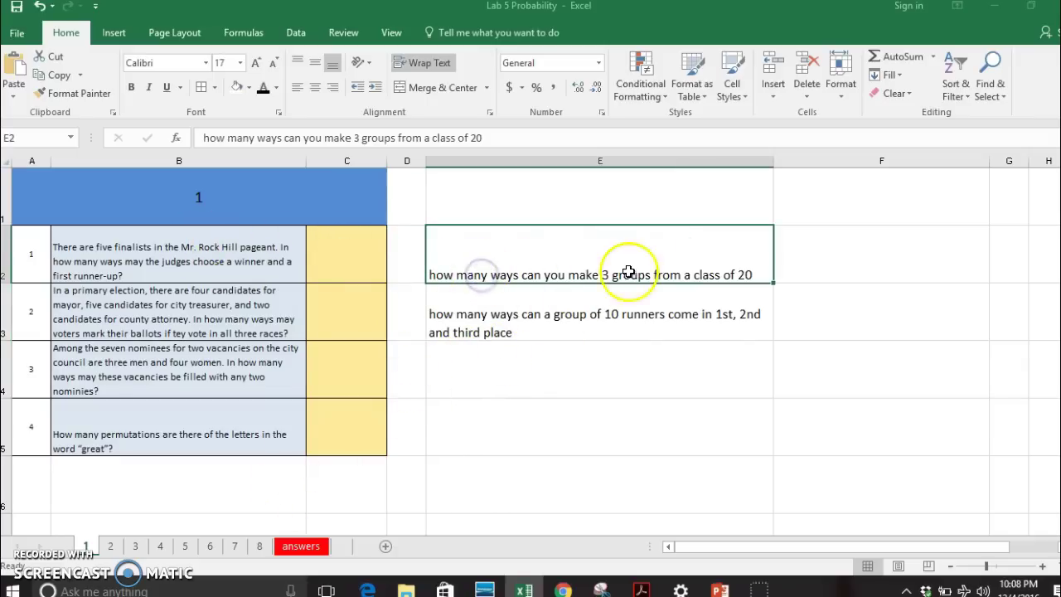
click(842, 256)
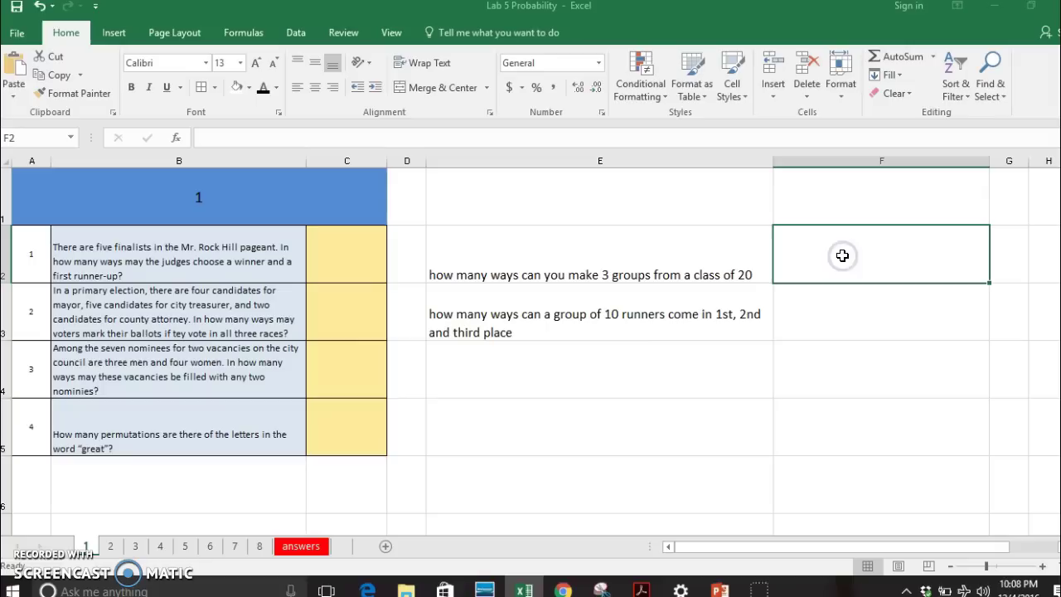
text(=com)
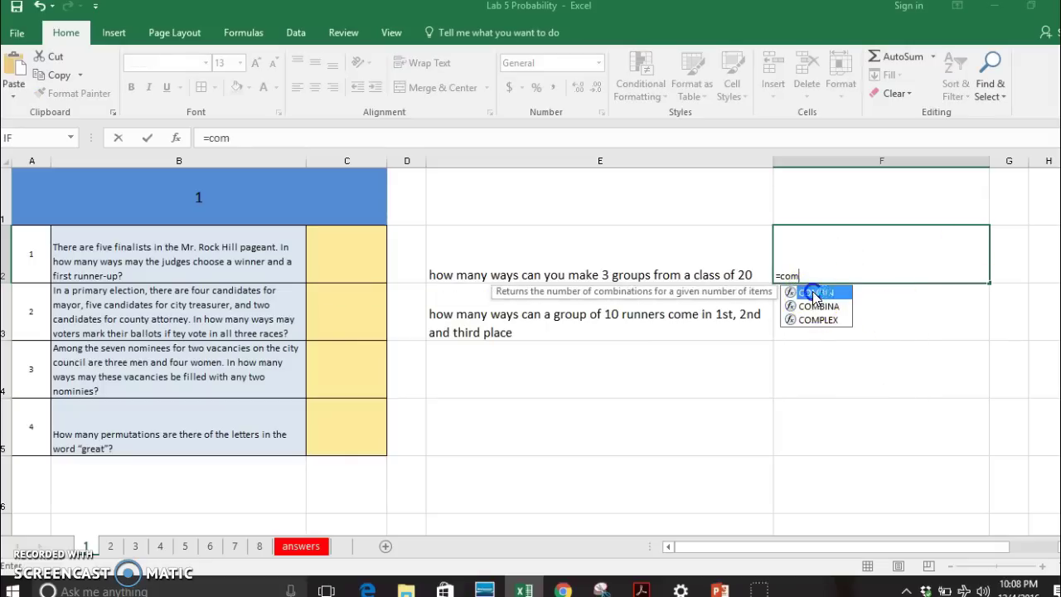
double_click(815, 292)
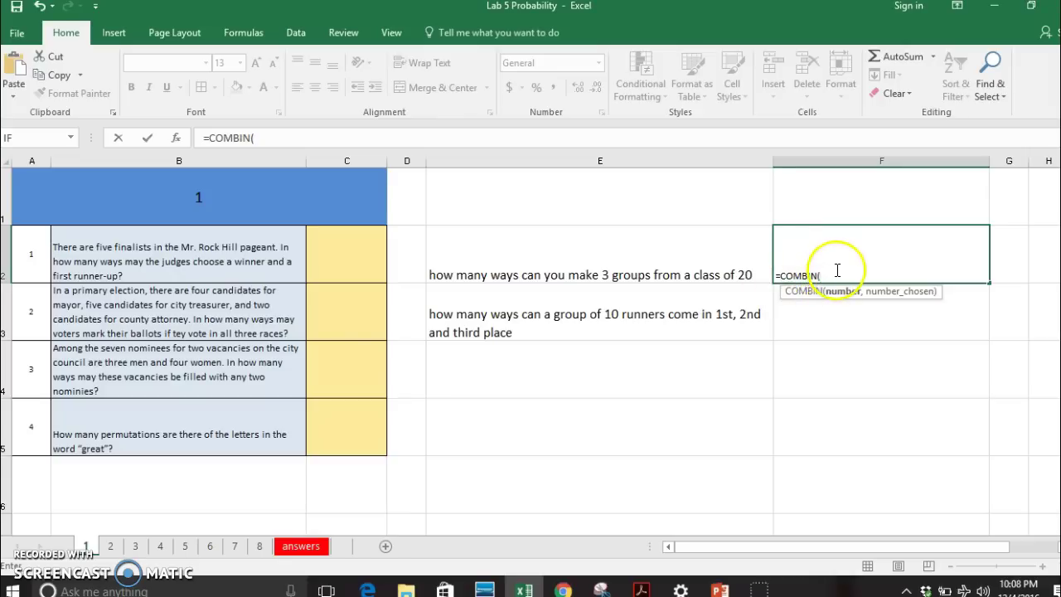
text(2)
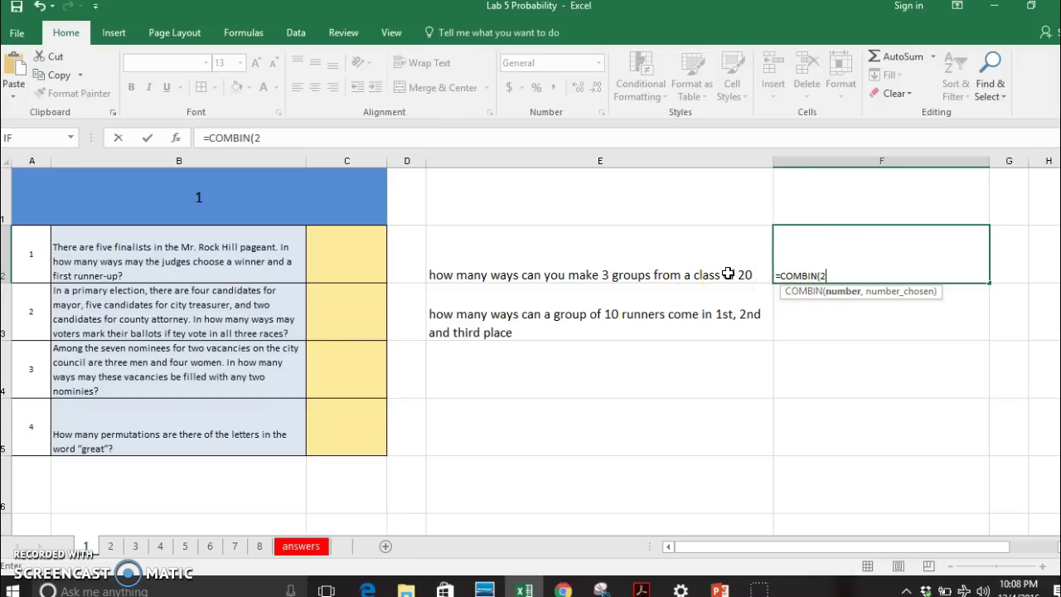
text(0,)
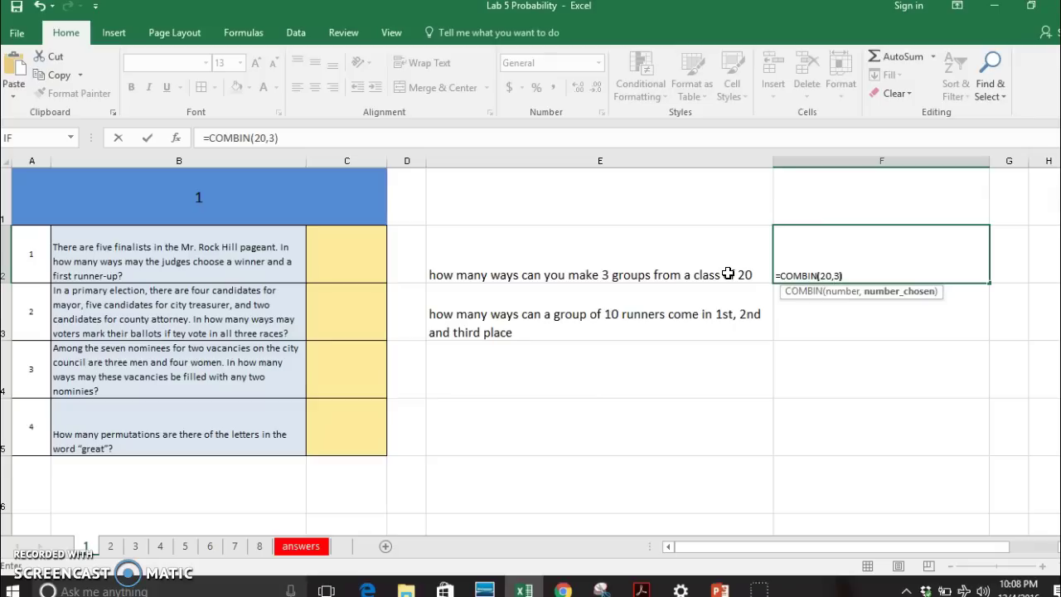
text(3))
key(Return)
click(939, 254)
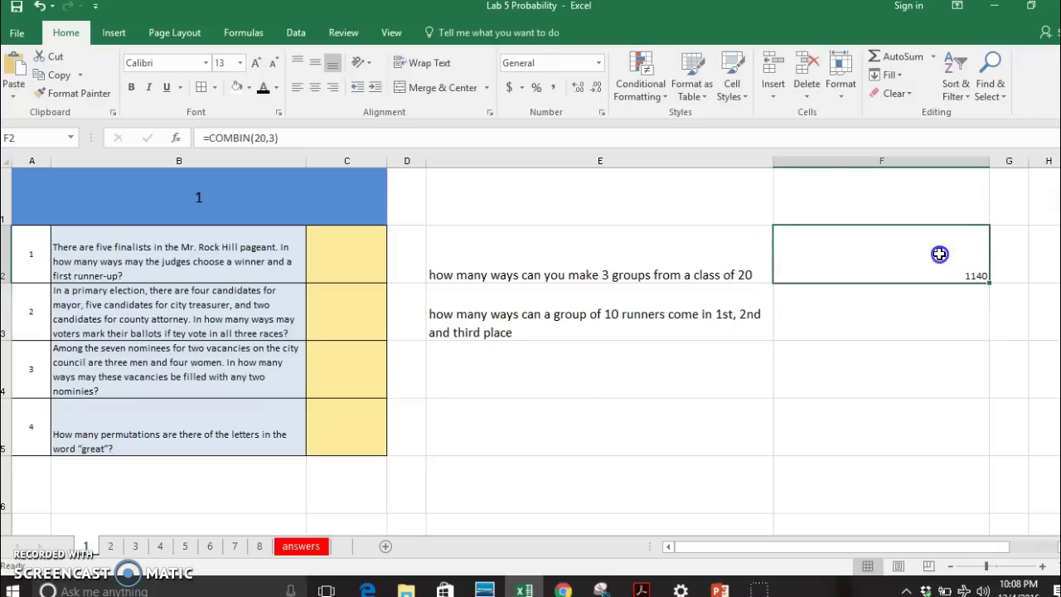
- Zoom in and enter =PERMUT(10,3) in F3, giving 720 for the 10-runners question
click(1043, 566)
click(1042, 566)
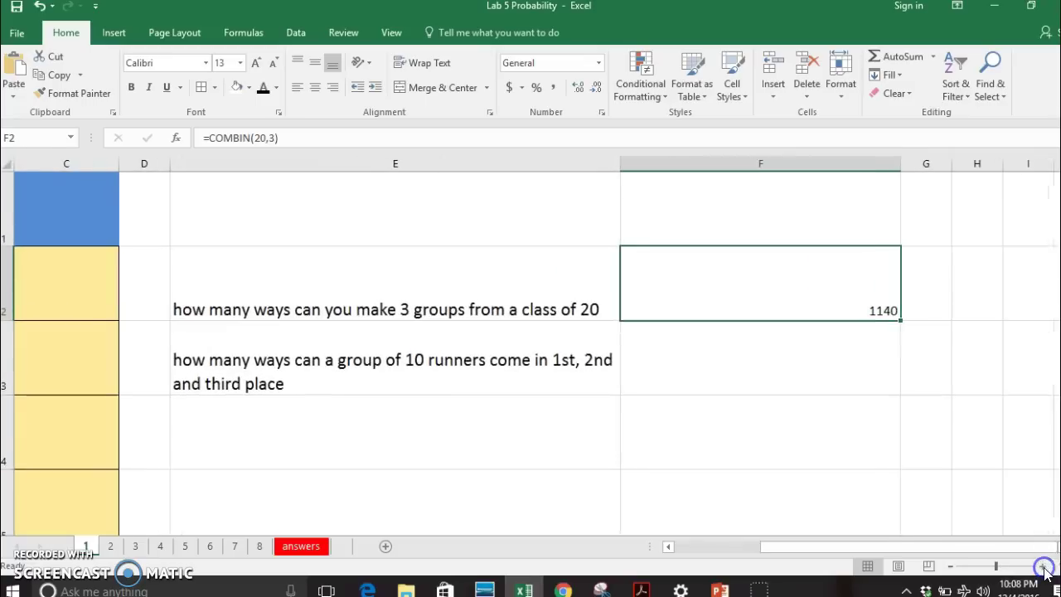
click(747, 354)
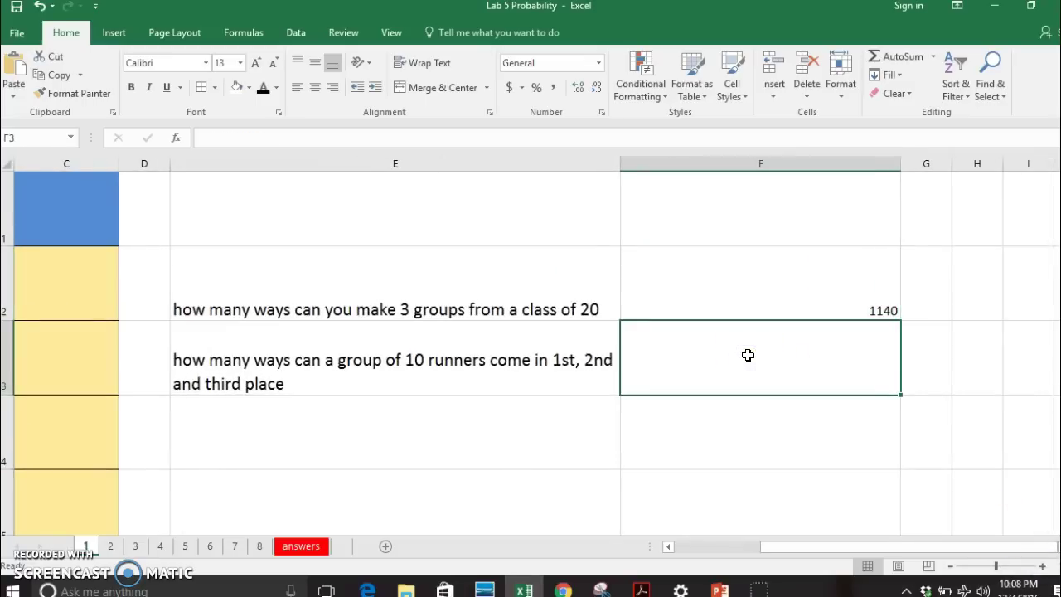
text(=)
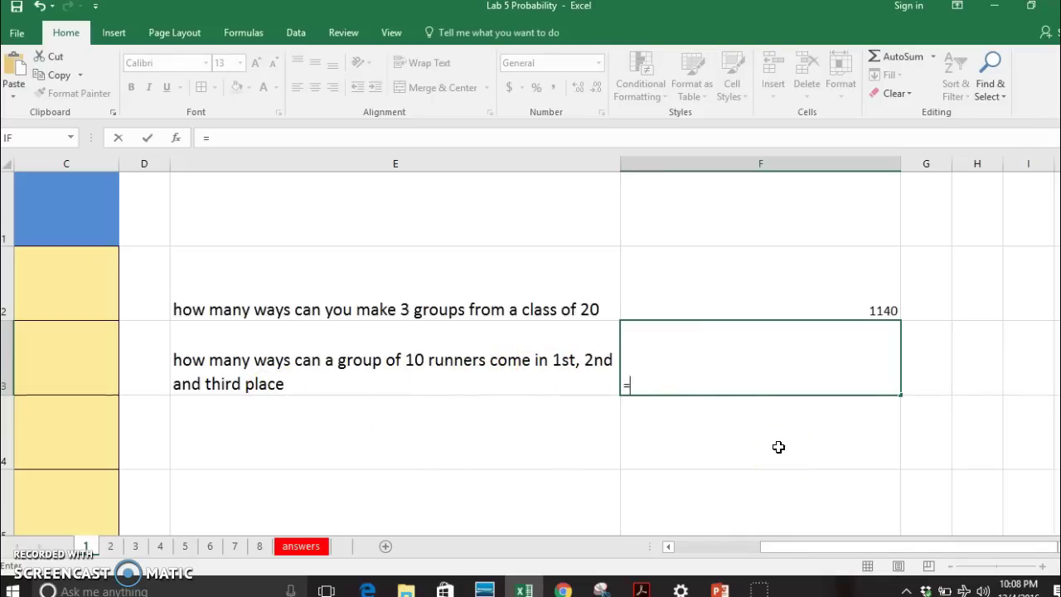
text(perm)
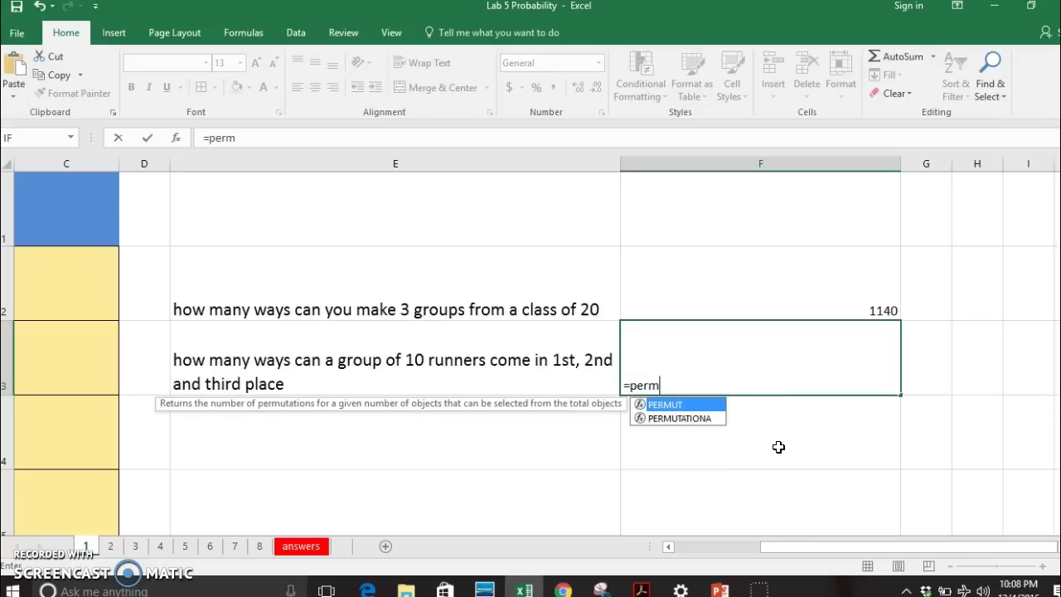
double_click(666, 404)
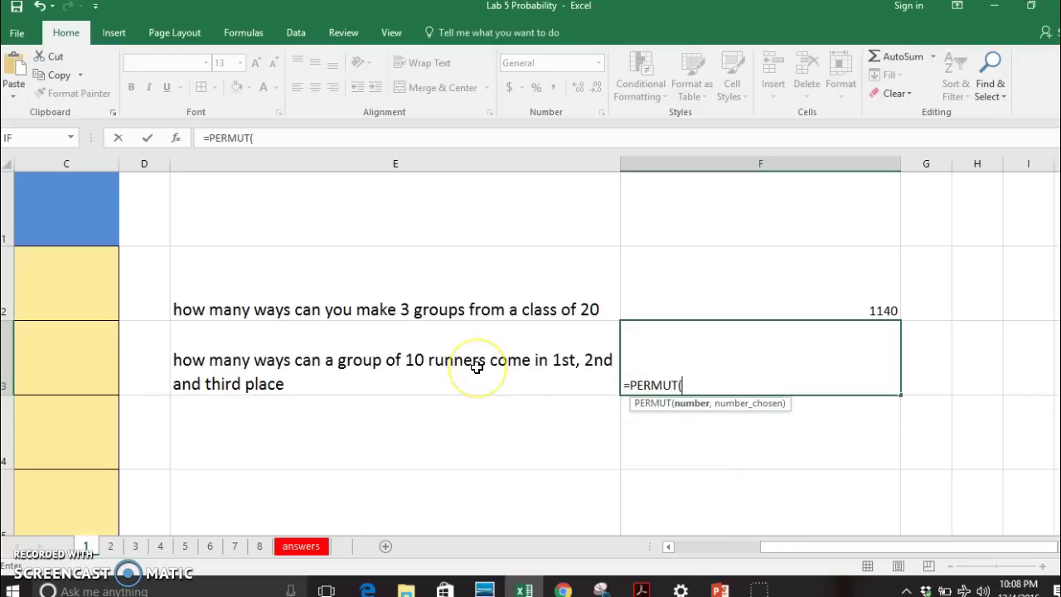
text(10,)
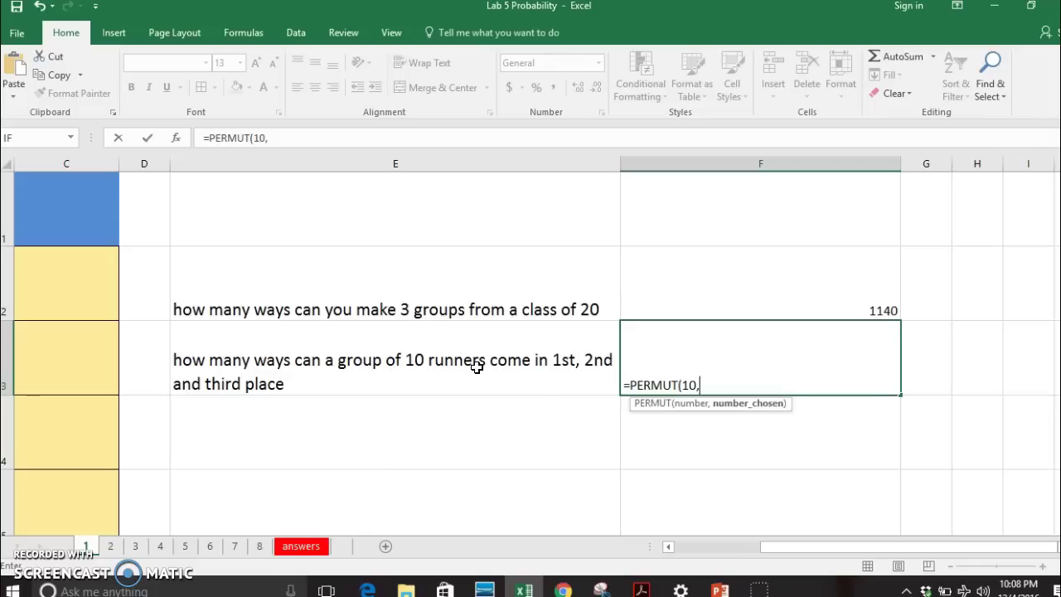
text(3)
key(Return)
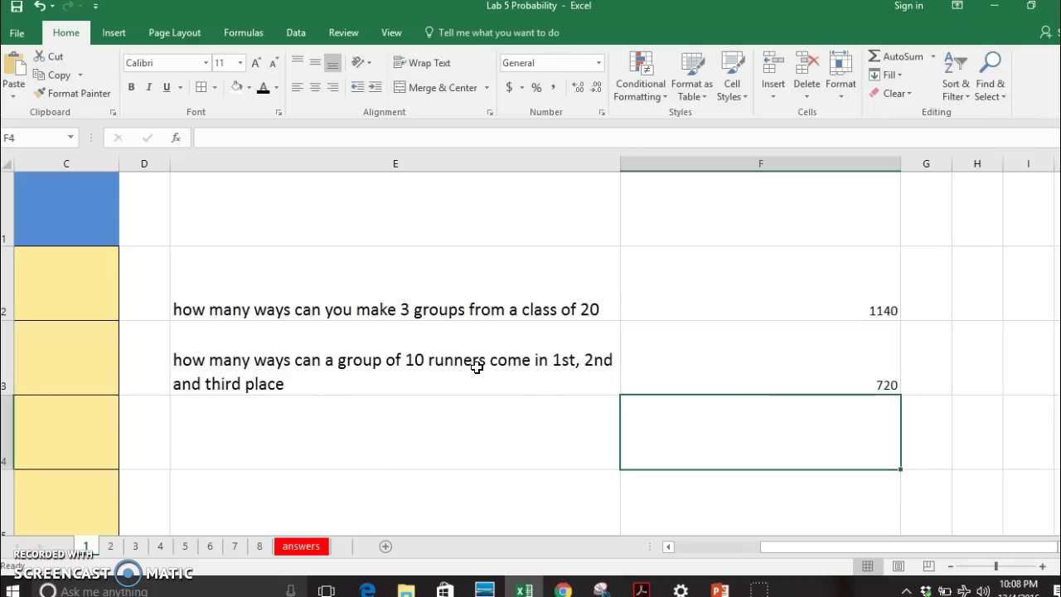
click(844, 383)
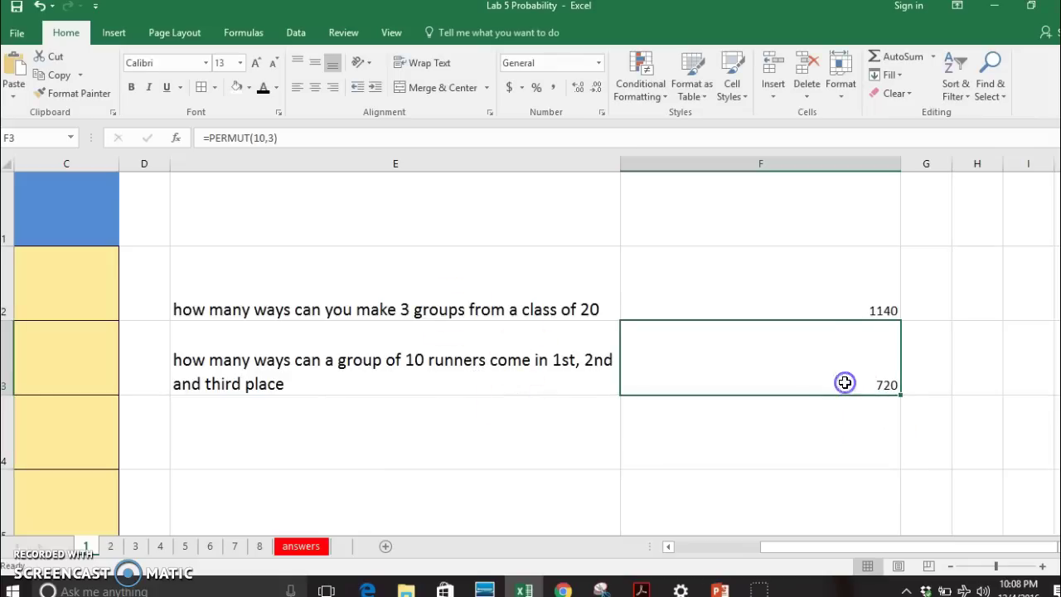
- Recheck the F2 and F3 formulas, then go to sheet 2 and zoom in on the card table
click(752, 292)
click(742, 363)
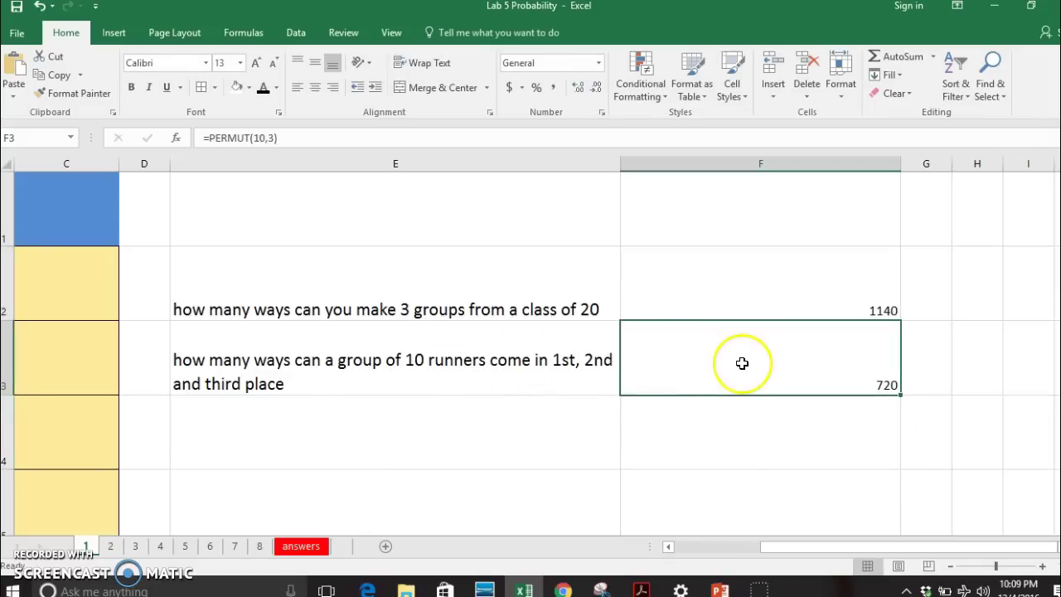
click(110, 545)
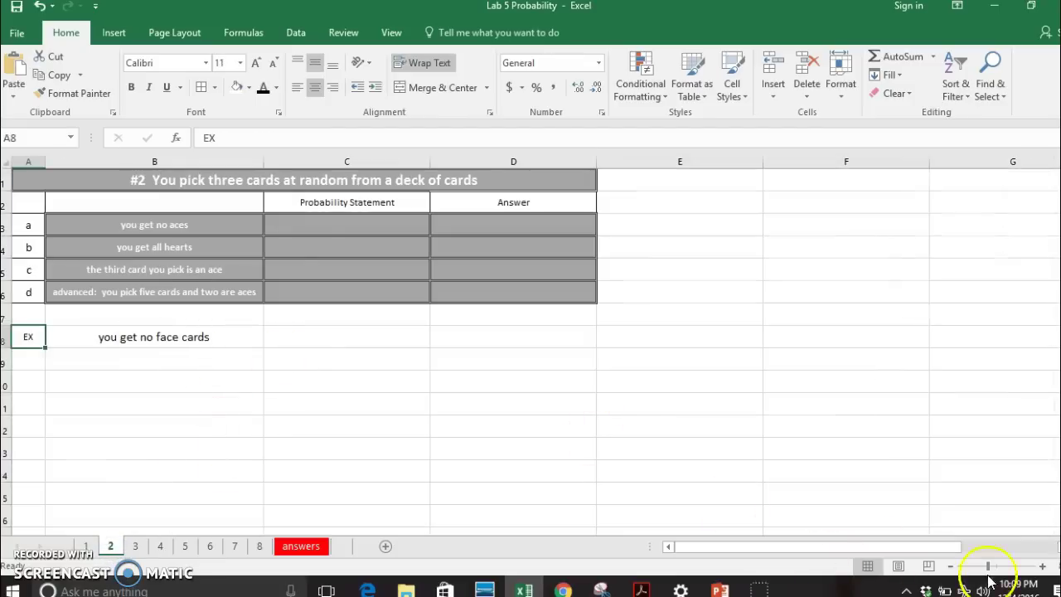
click(1042, 566)
click(1043, 566)
click(1042, 566)
click(1043, 567)
click(1042, 566)
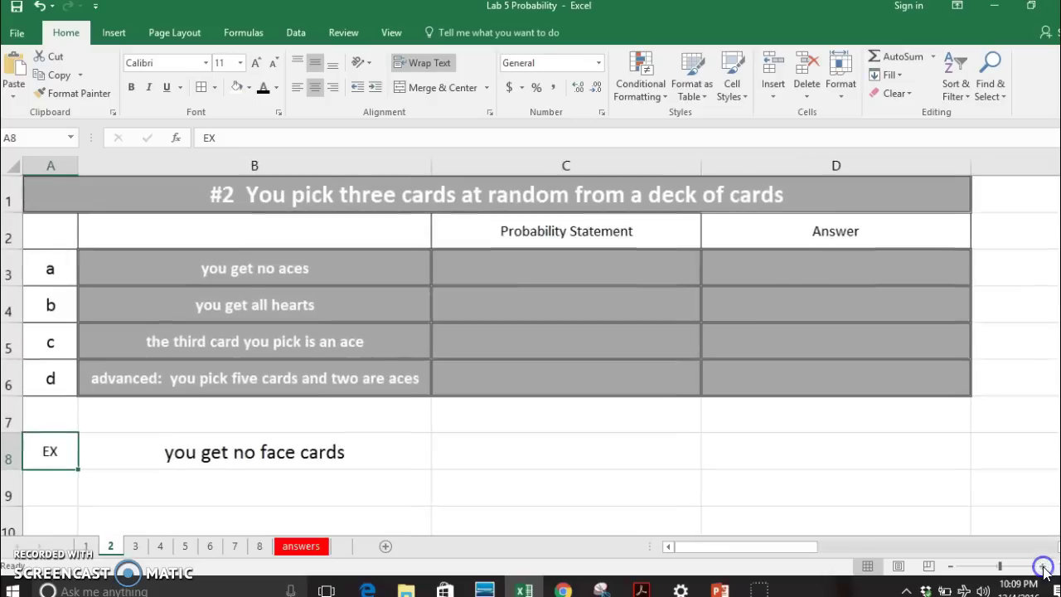
- Enter the probability statement P(NF,NF,NF) in C8 and begin the answer formula in D8
click(557, 465)
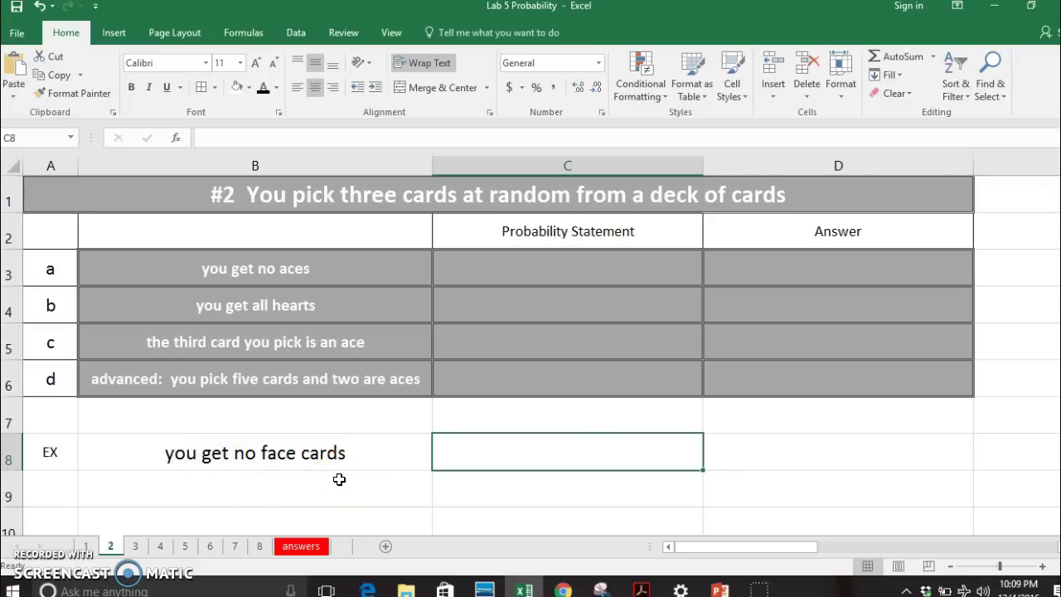
text(P)
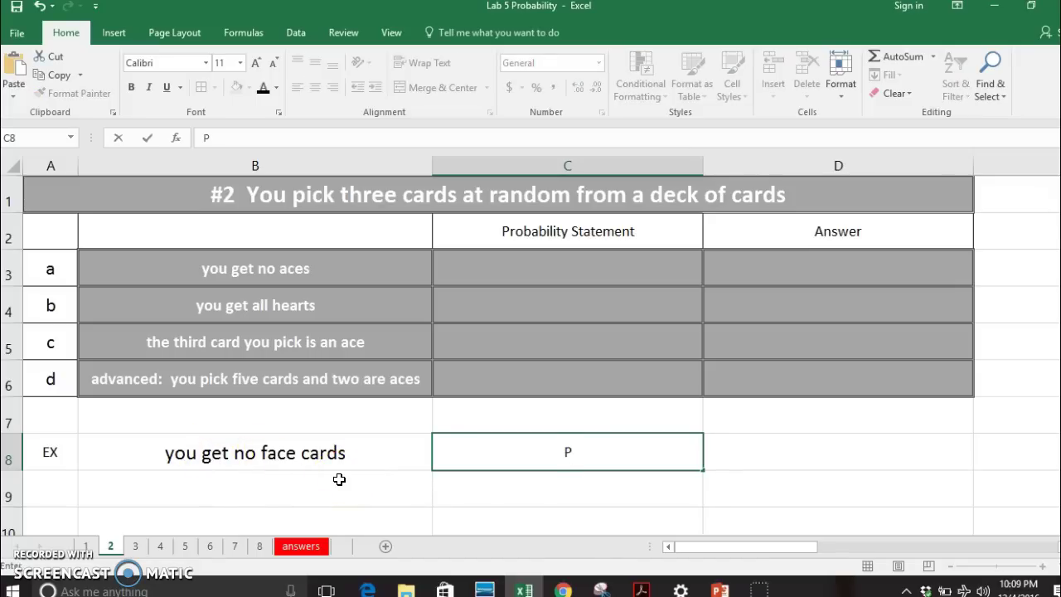
text((NF,NF)
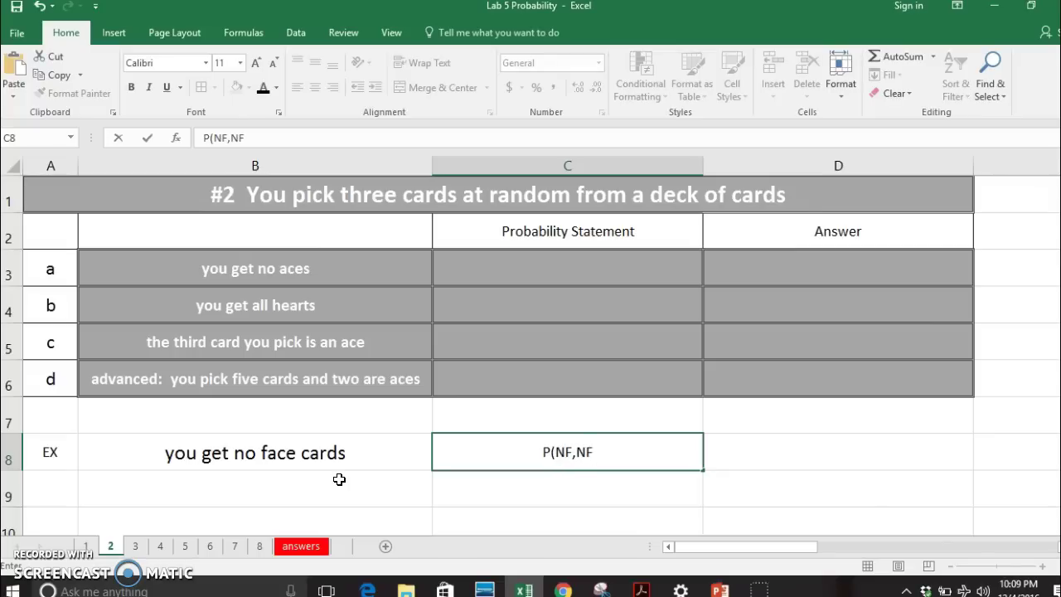
text(,Nf)
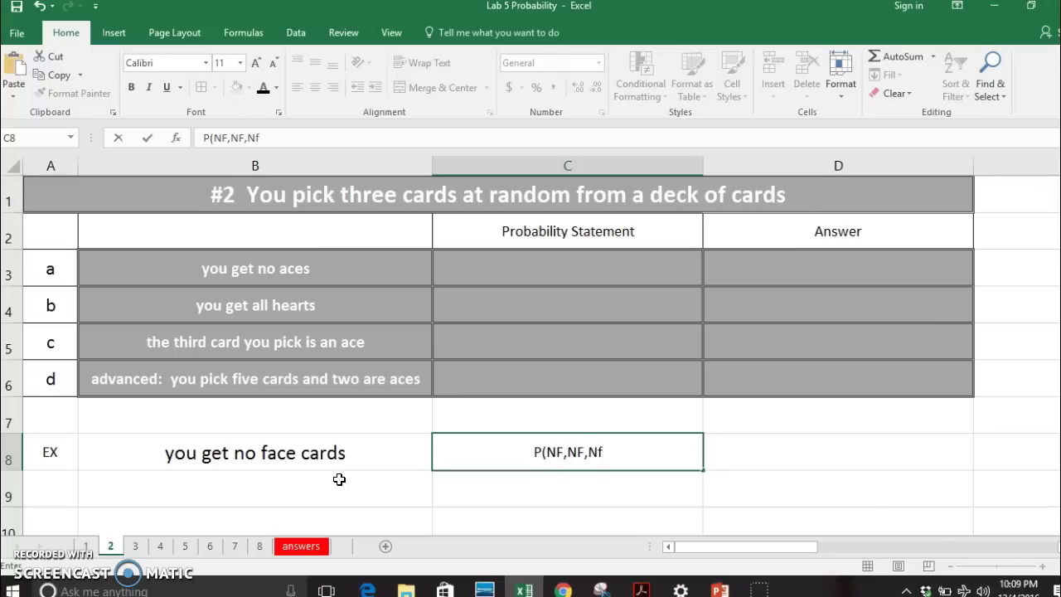
key(BackSpace)
text(F))
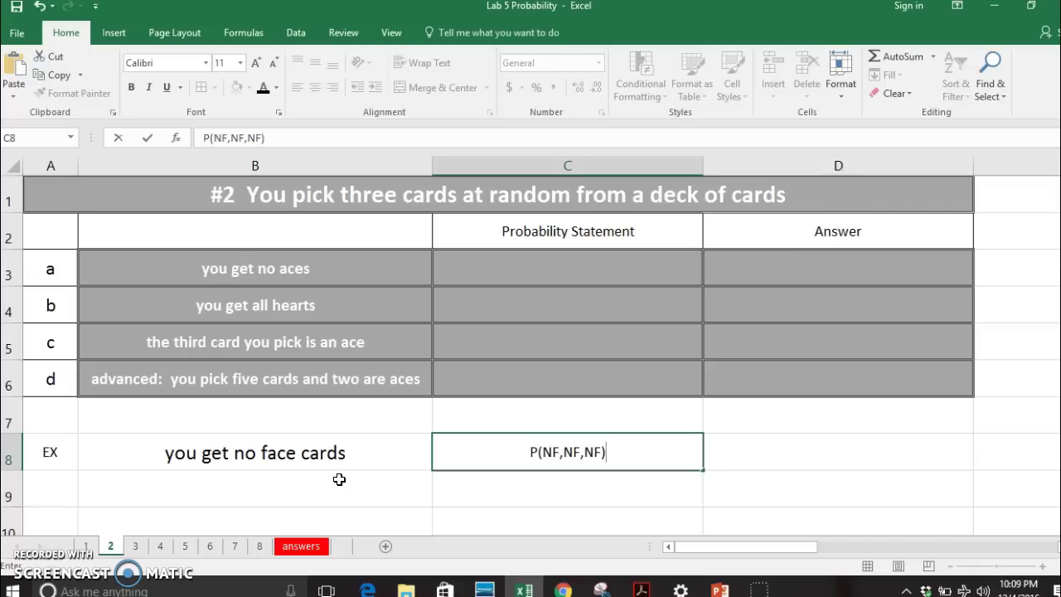
key(Tab)
text(=)
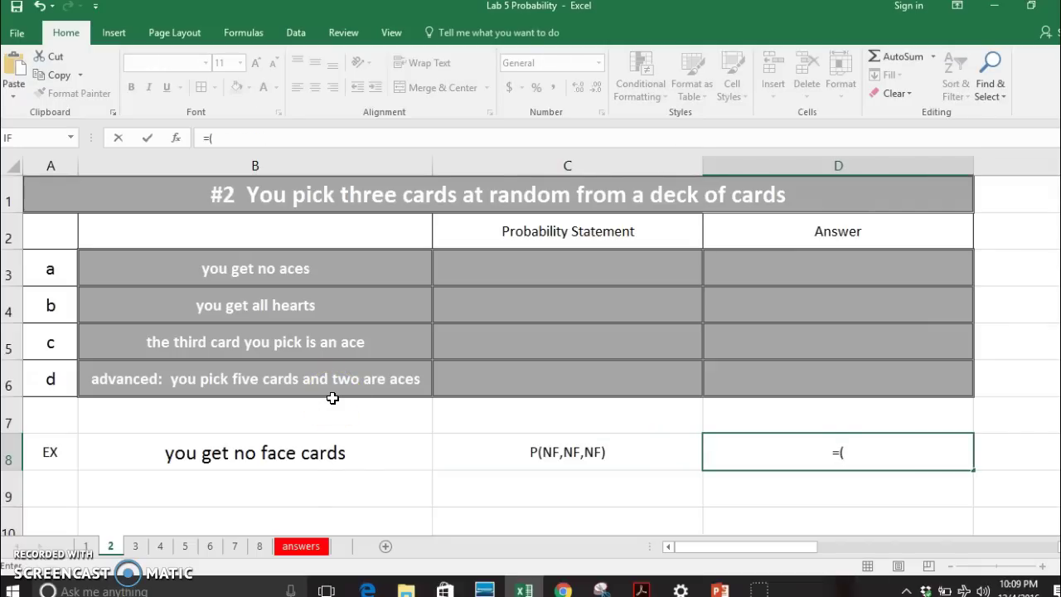
- Enter =(40/52)*(39/51)*(38/50) in D8 for the no-face-cards probability
text((40/52)
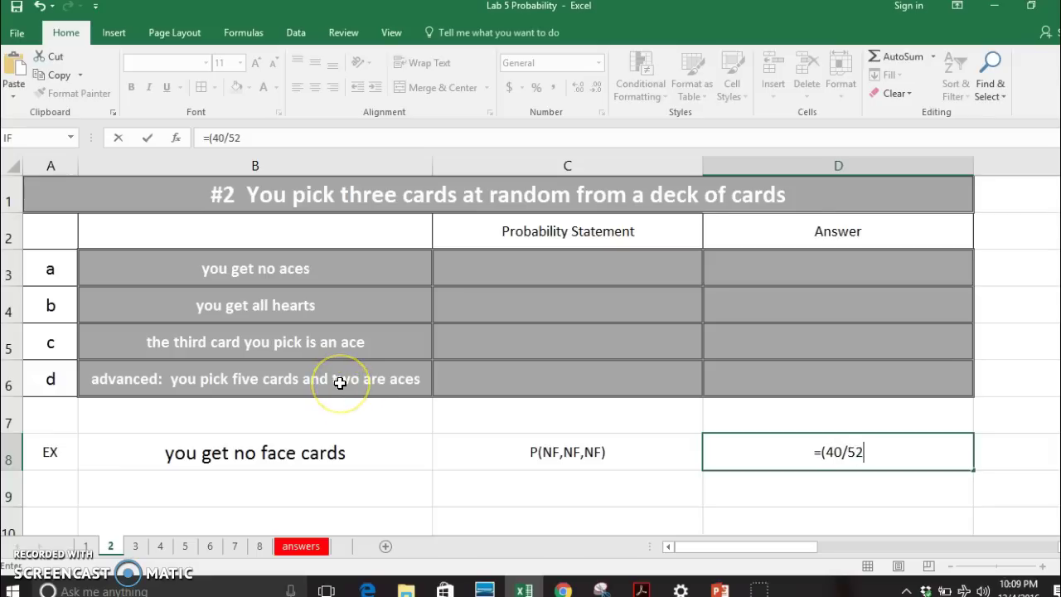
text()()
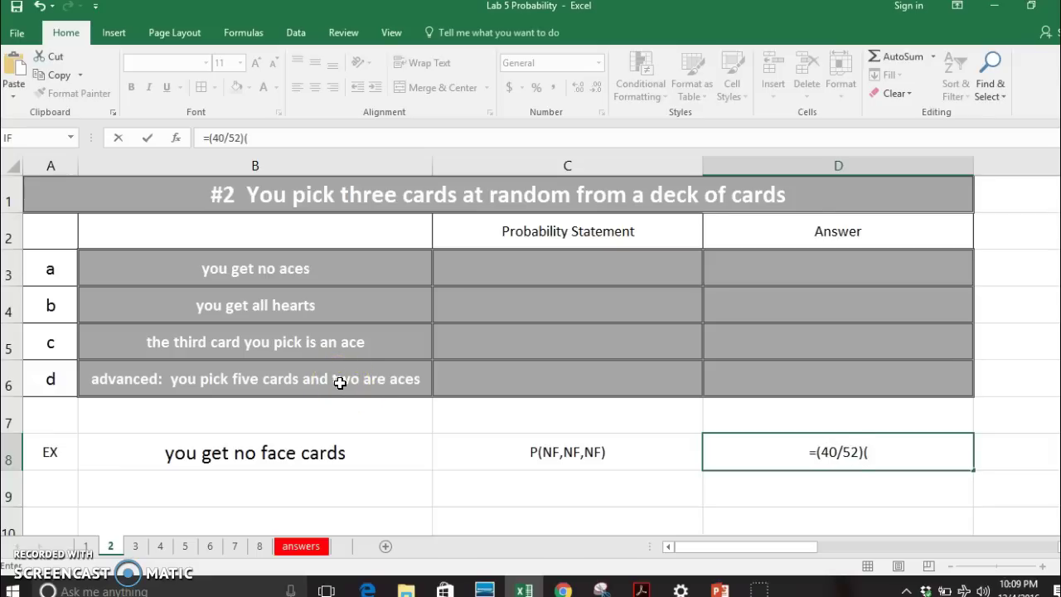
text(39/)
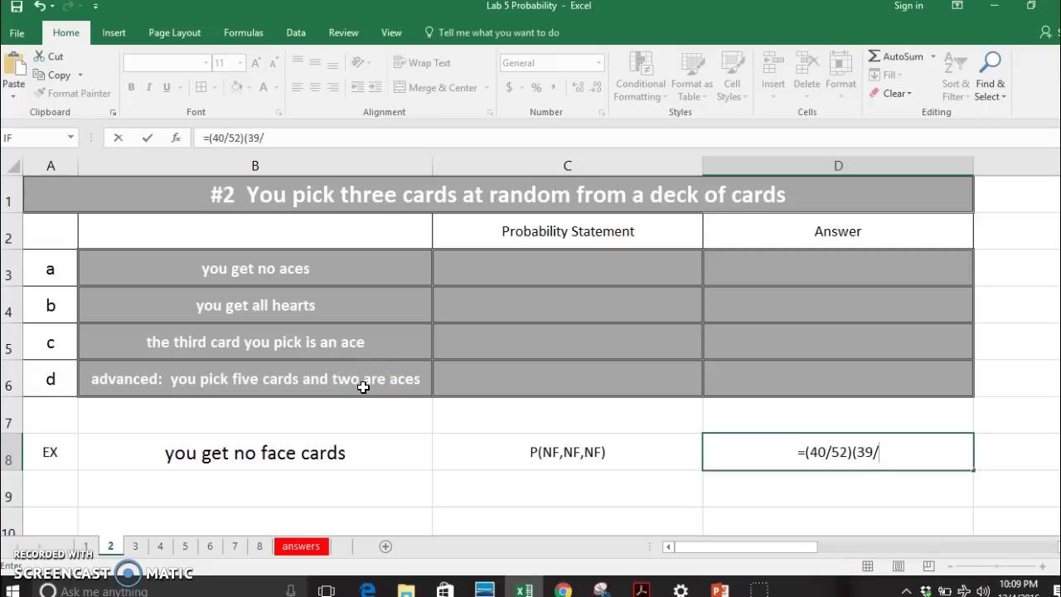
text(51))
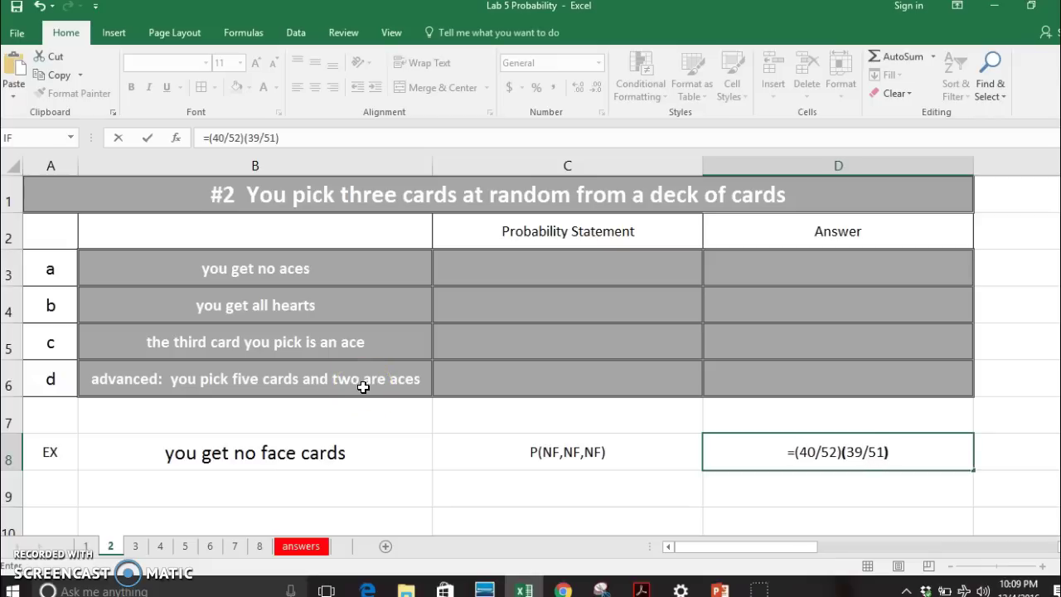
text(()
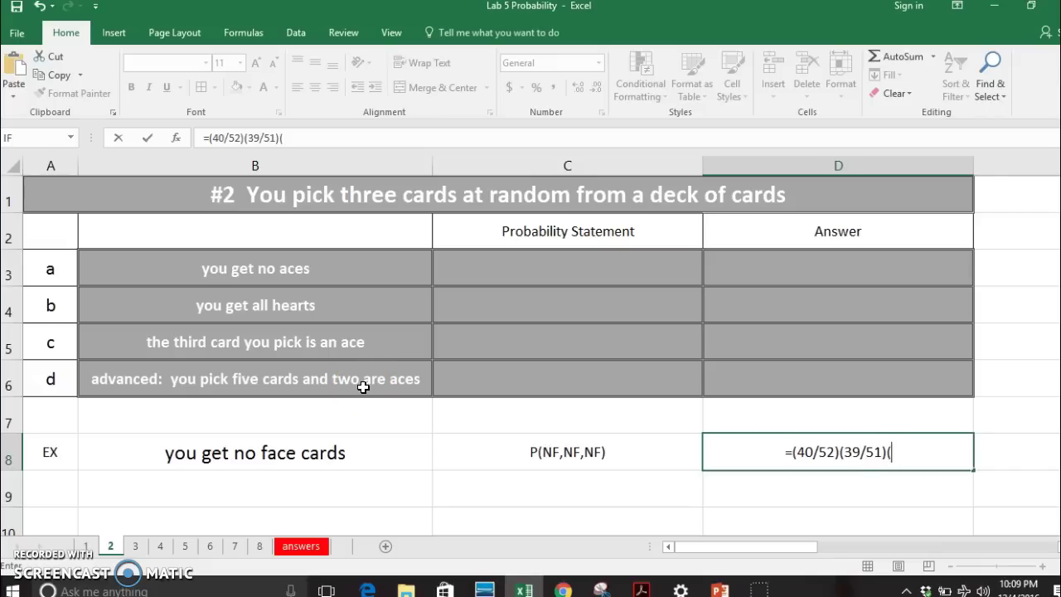
text(38/)
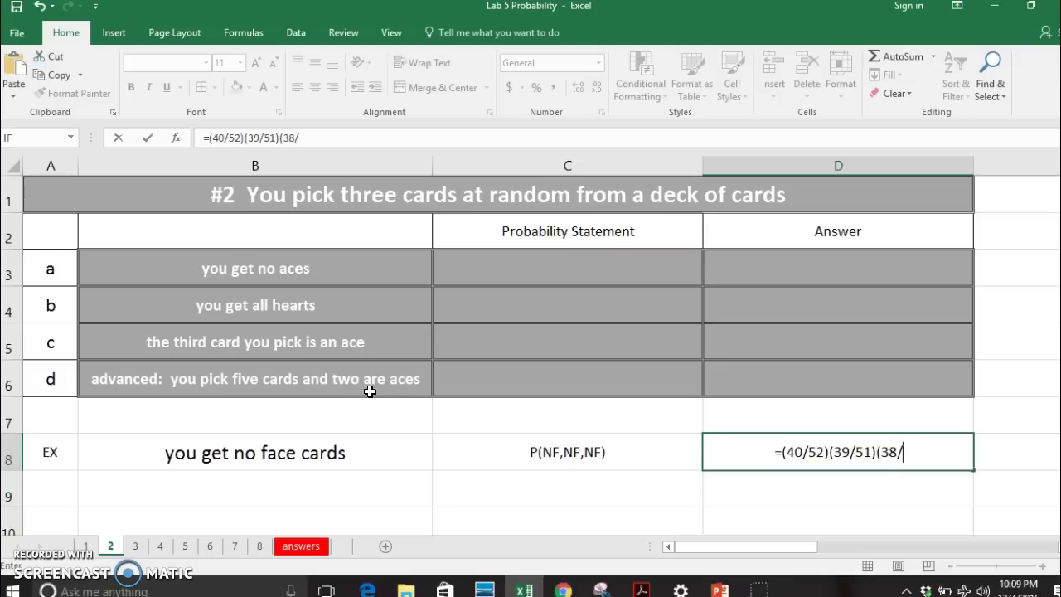
text(50)
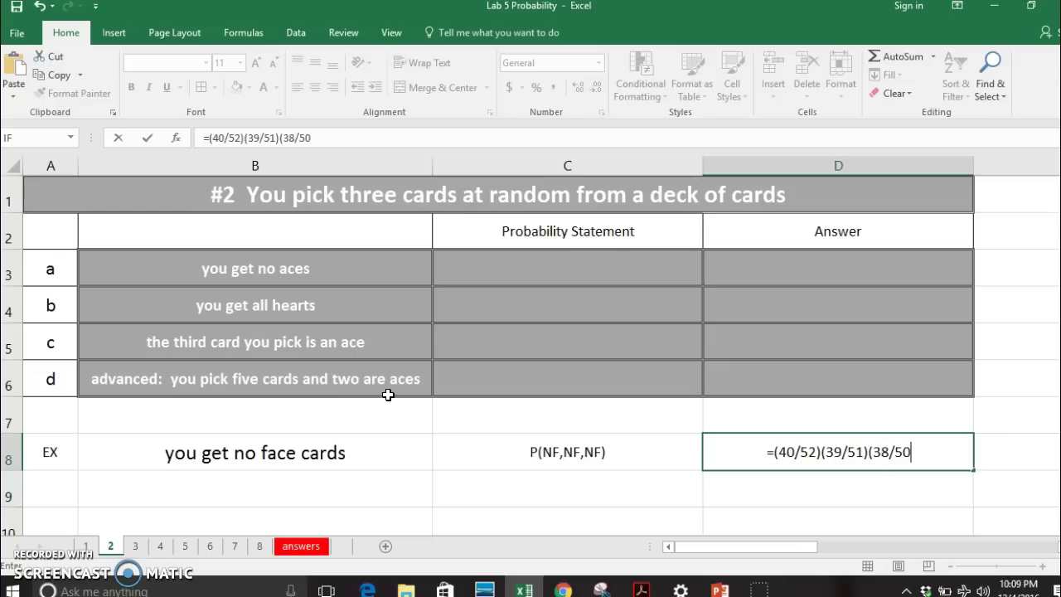
text())
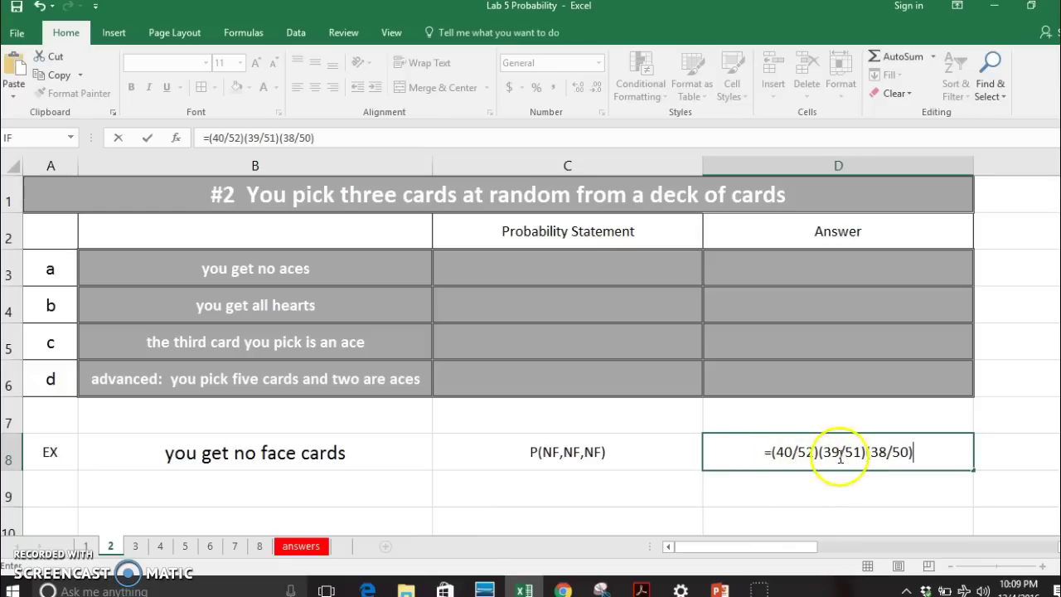
click(818, 452)
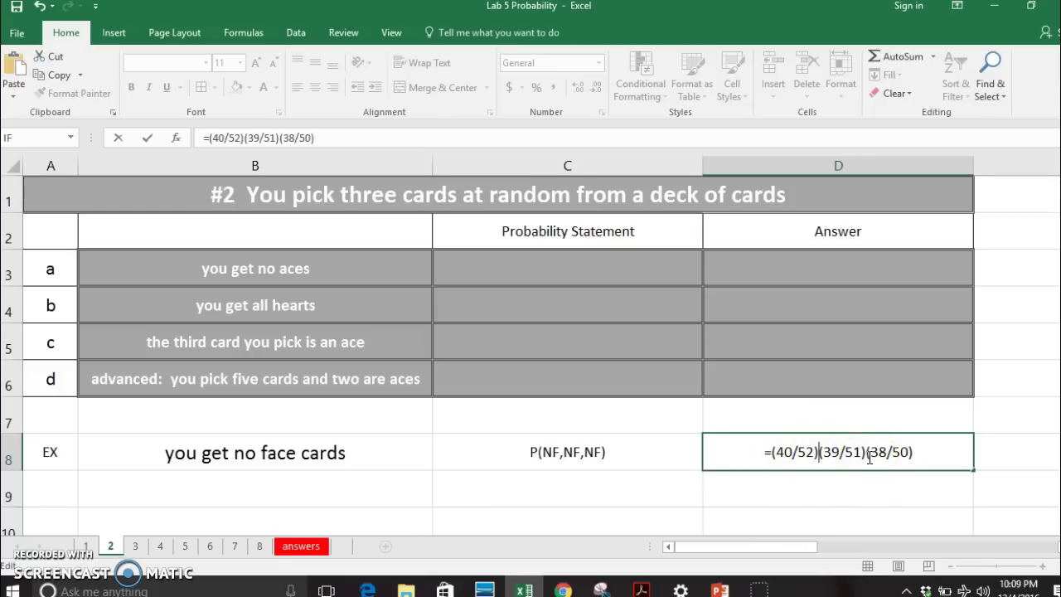
text(*)
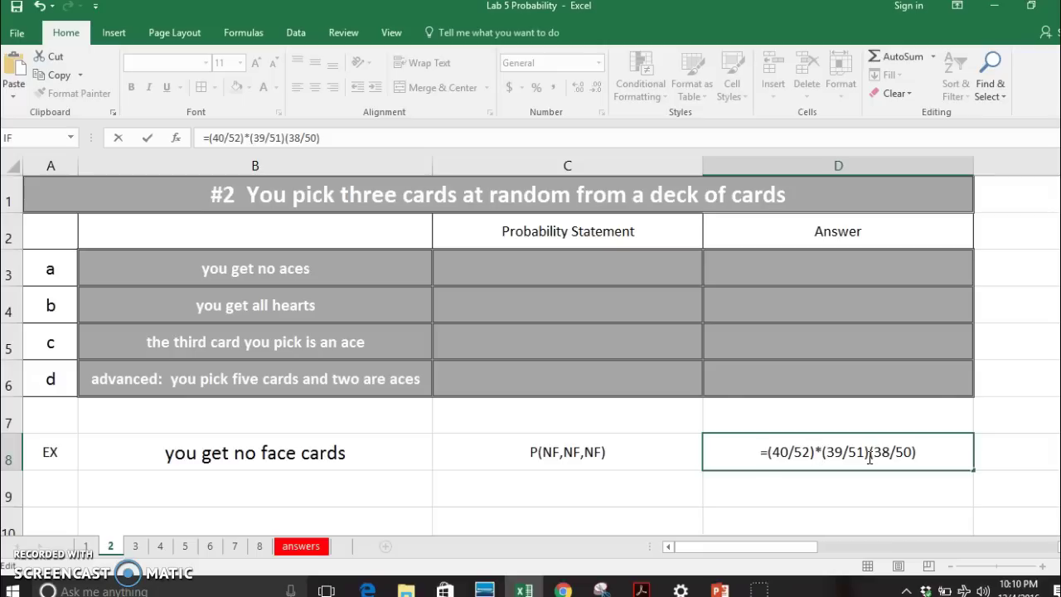
click(869, 455)
text(*)
key(Return)
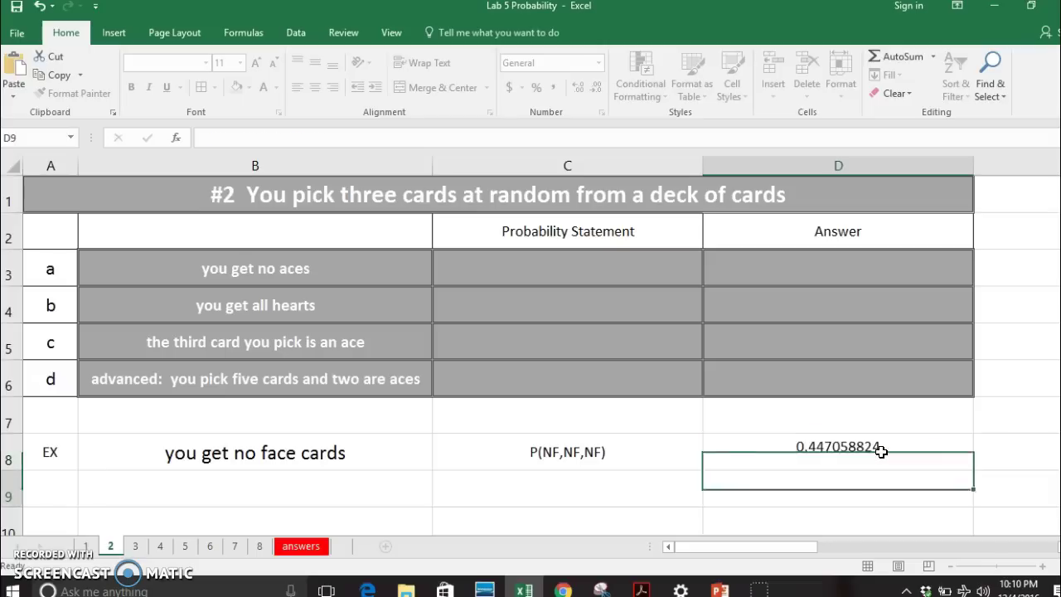
- Format D8 as a percentage with two decimal places, showing 44.71%
click(881, 452)
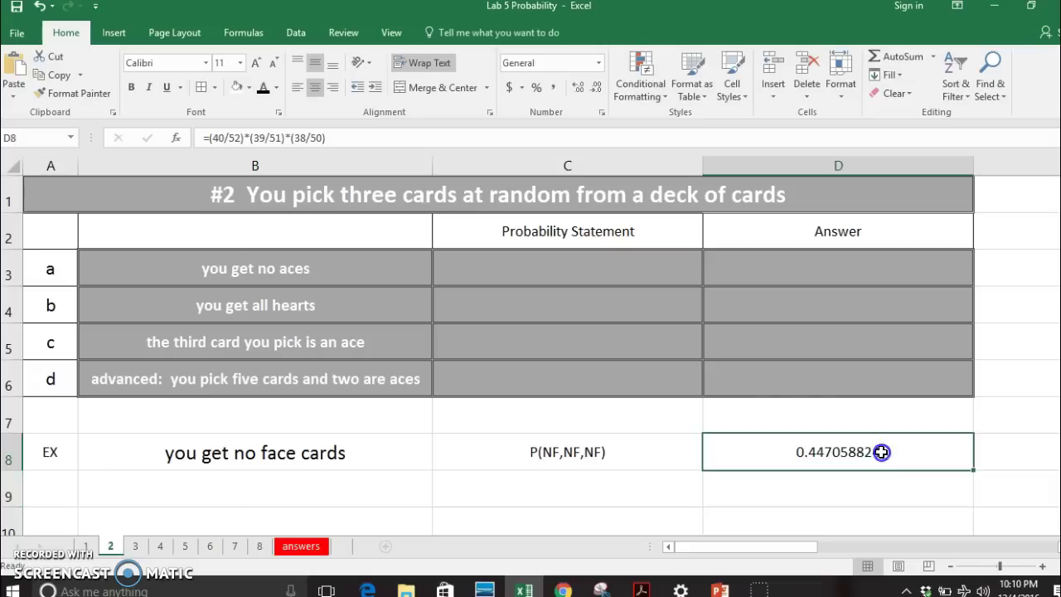
click(537, 90)
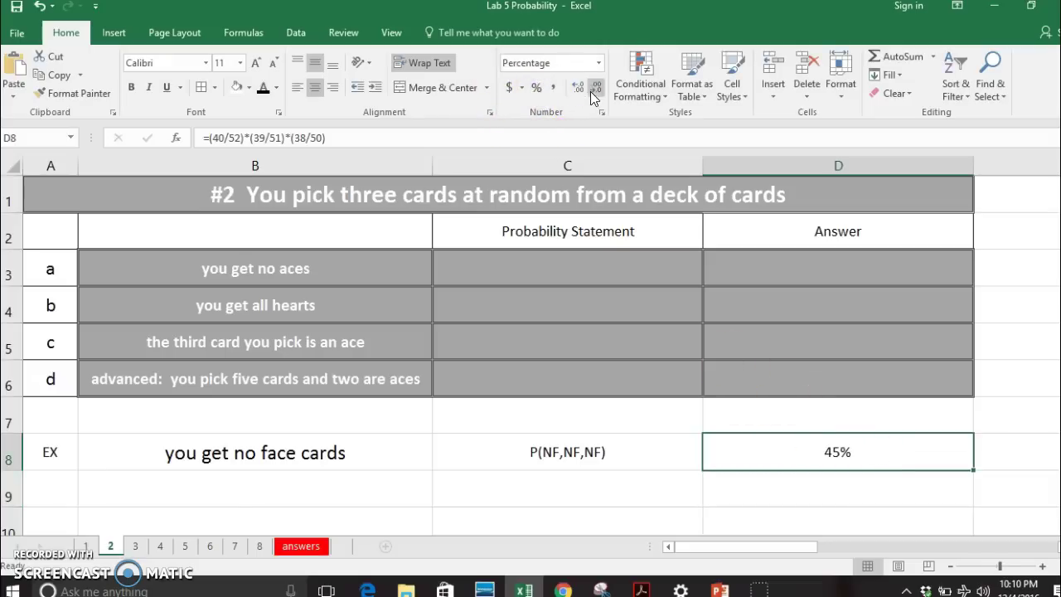
click(595, 89)
click(576, 89)
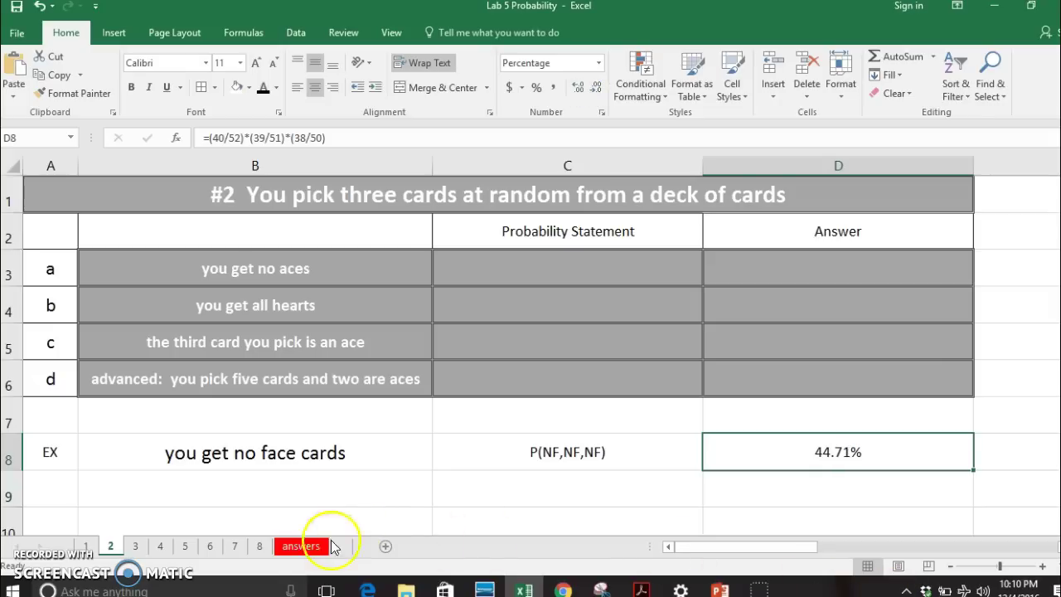
- On sheet 5, enter p(x) values 0.25, 0.33 and 0.45 for x = 4, 6 and 10 in table #2
click(184, 546)
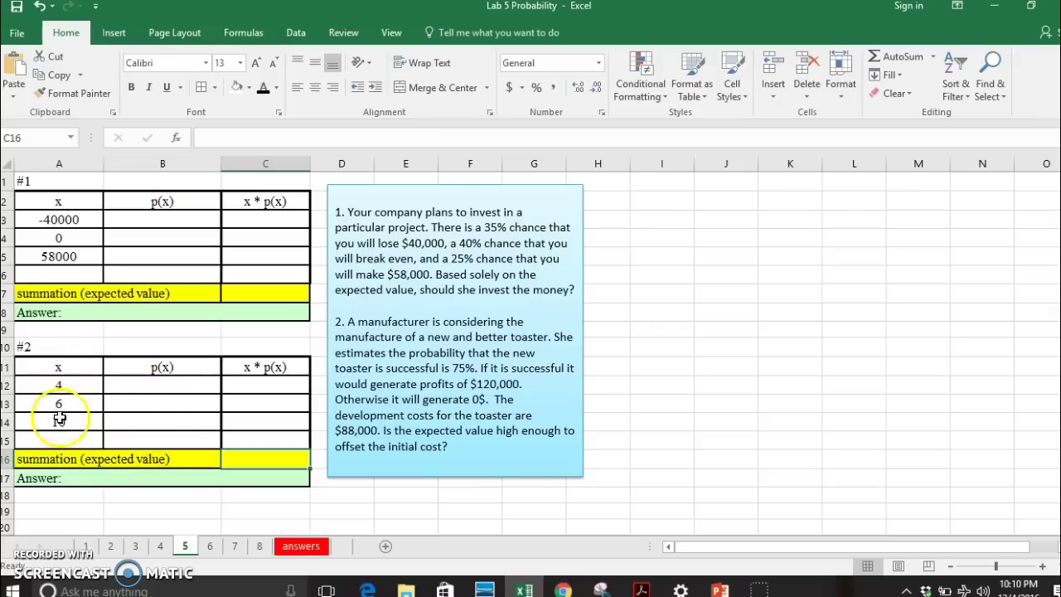
click(1043, 567)
click(1045, 566)
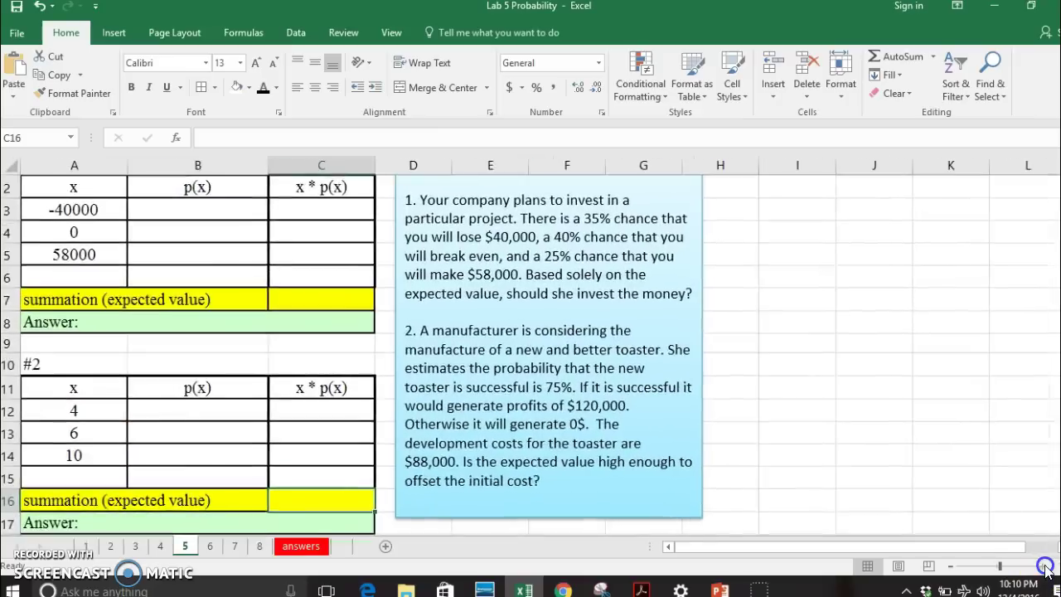
click(238, 395)
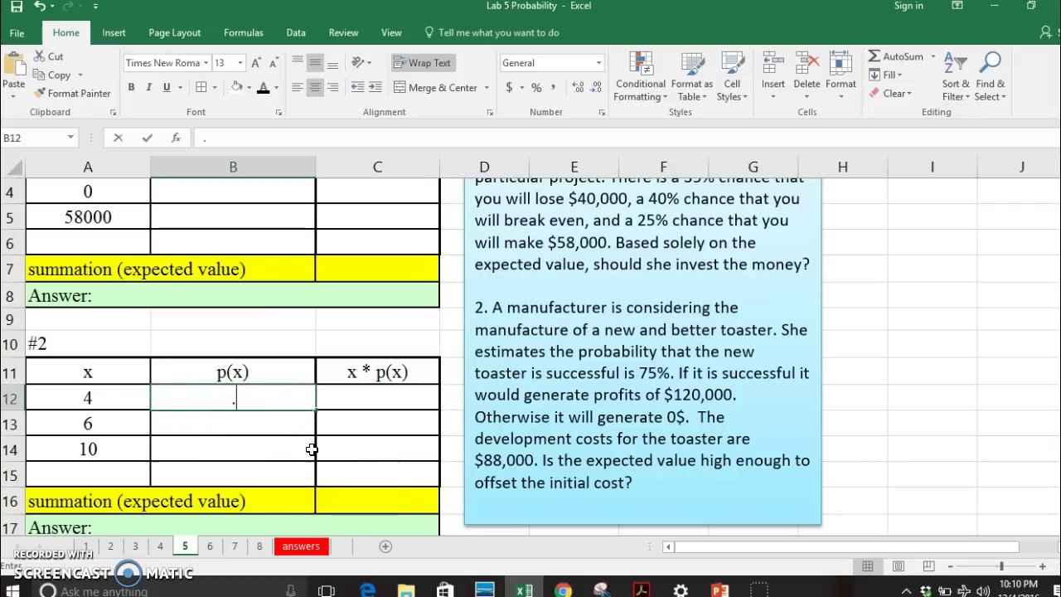
text(.)
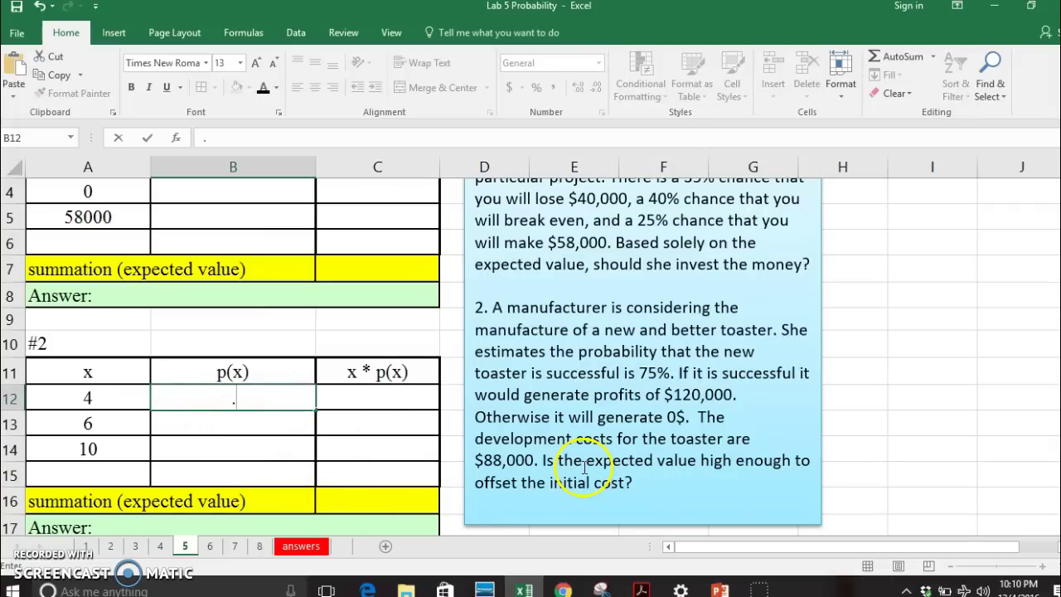
text(25)
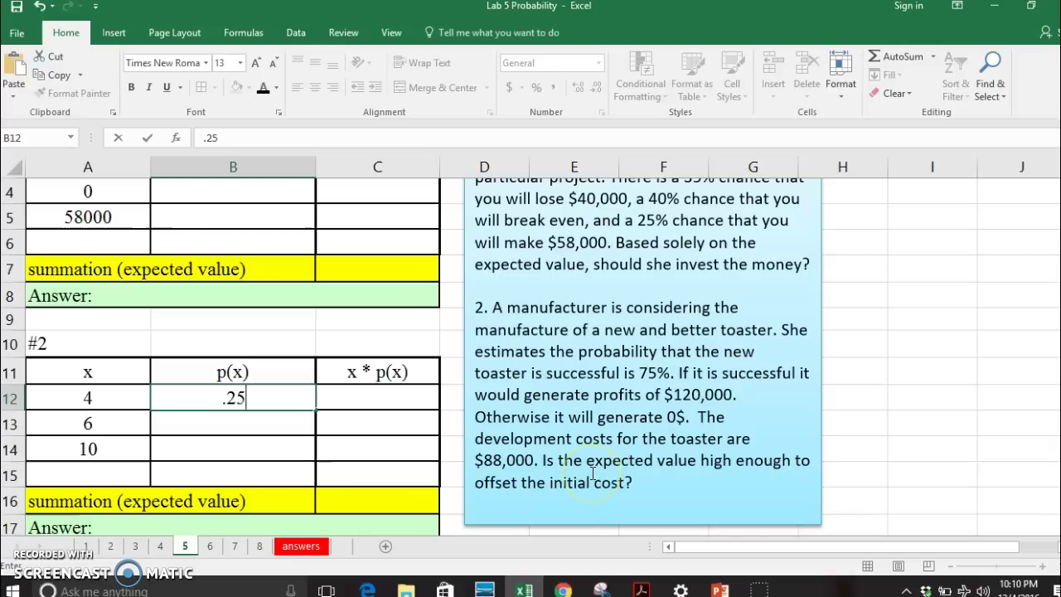
key(Return)
text(.3)
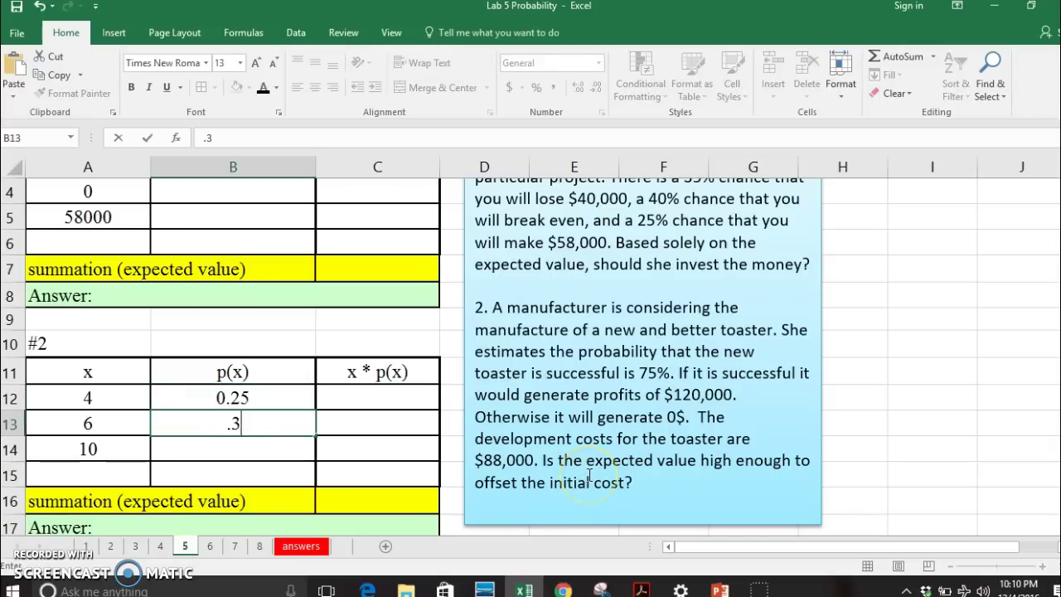
text(3)
key(Return)
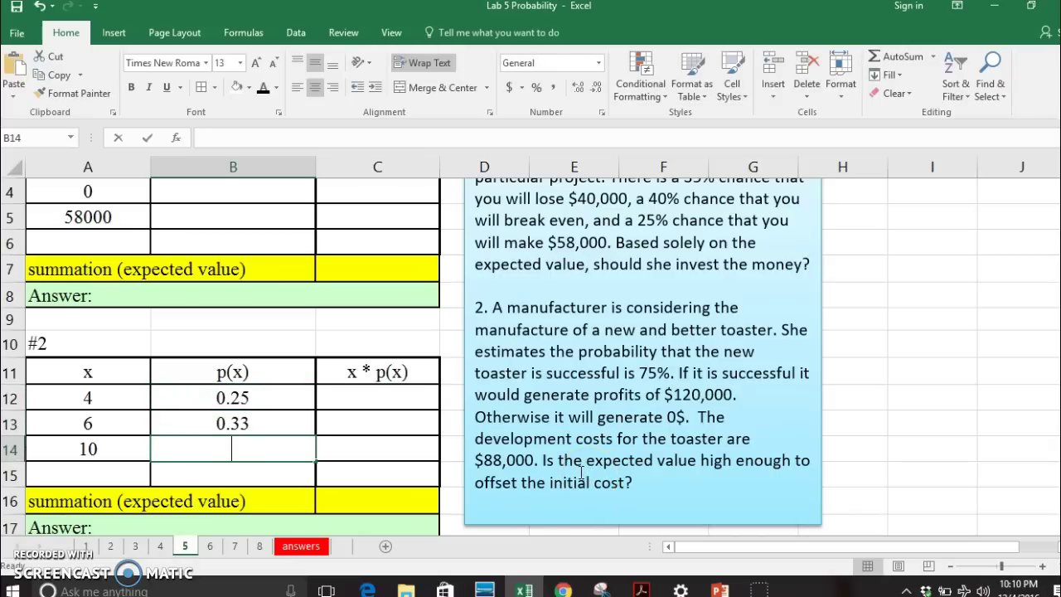
text(.45)
key(Return)
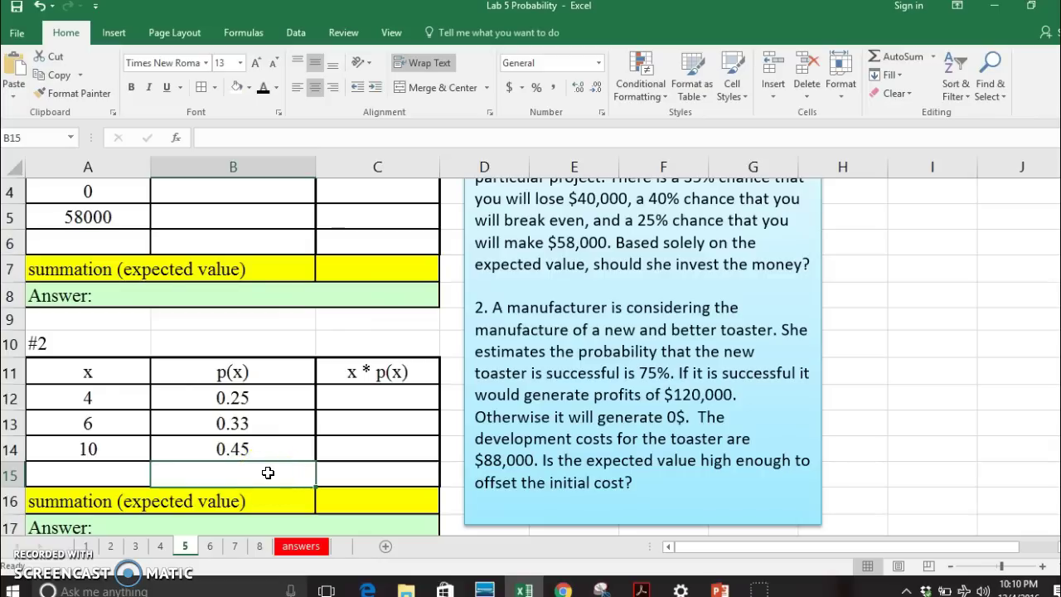
- Total the p(x) column in B15 with =SUM(B12:B14)
text(=sum)
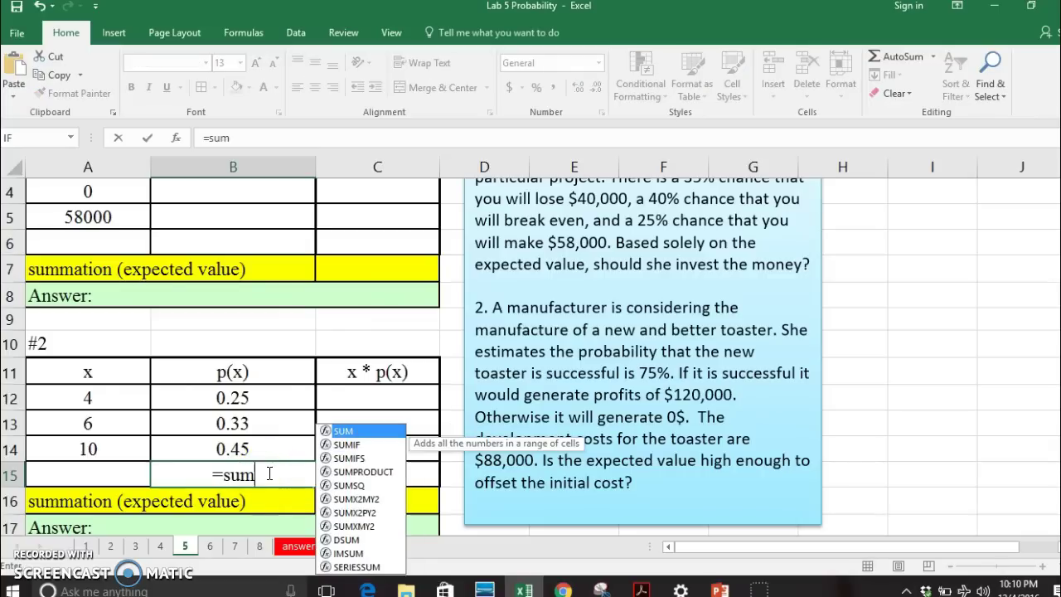
double_click(340, 430)
drag(220, 402, 220, 445)
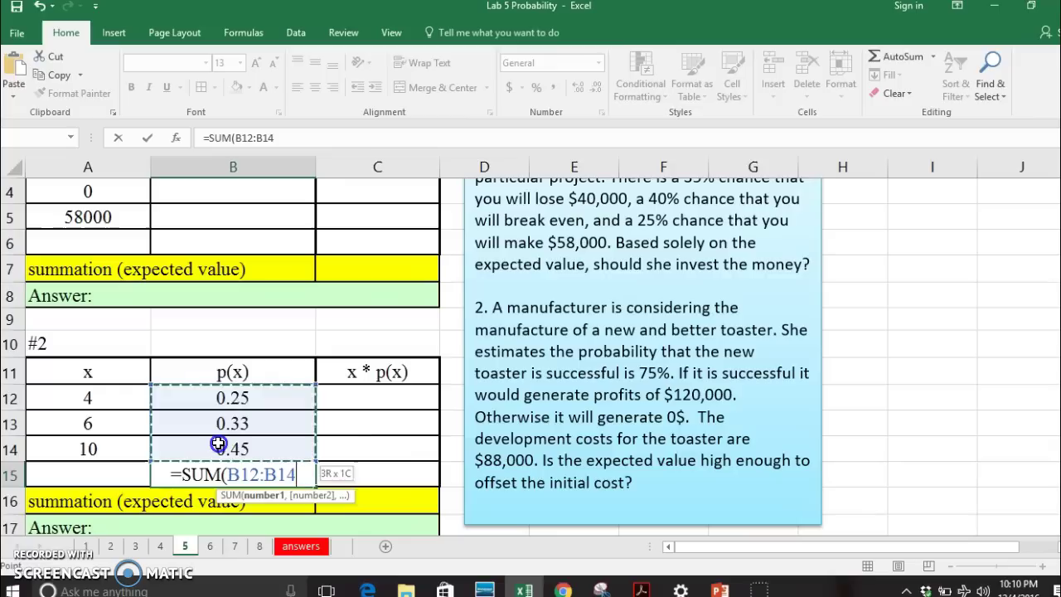
key(Return)
click(233, 503)
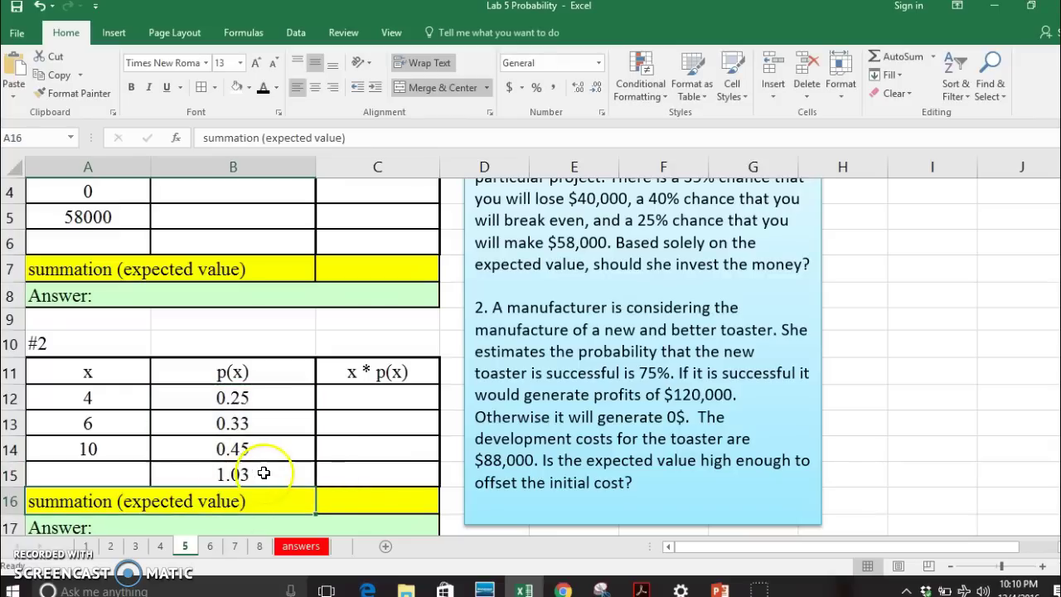
- Correct the x = 6 probability in B13 to 0.3 so the p(x) total equals 1
click(250, 421)
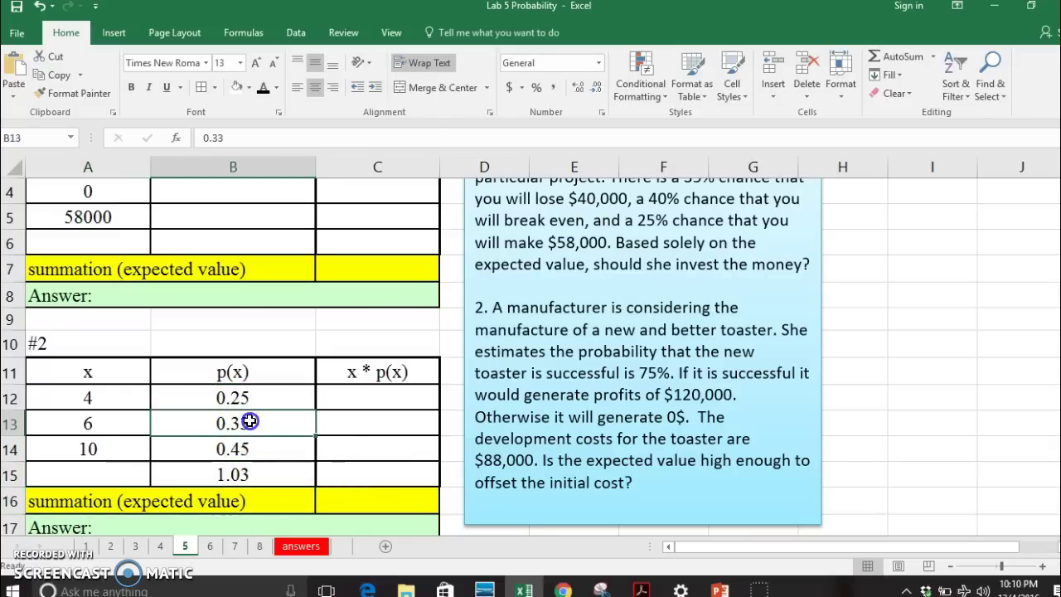
text(.)
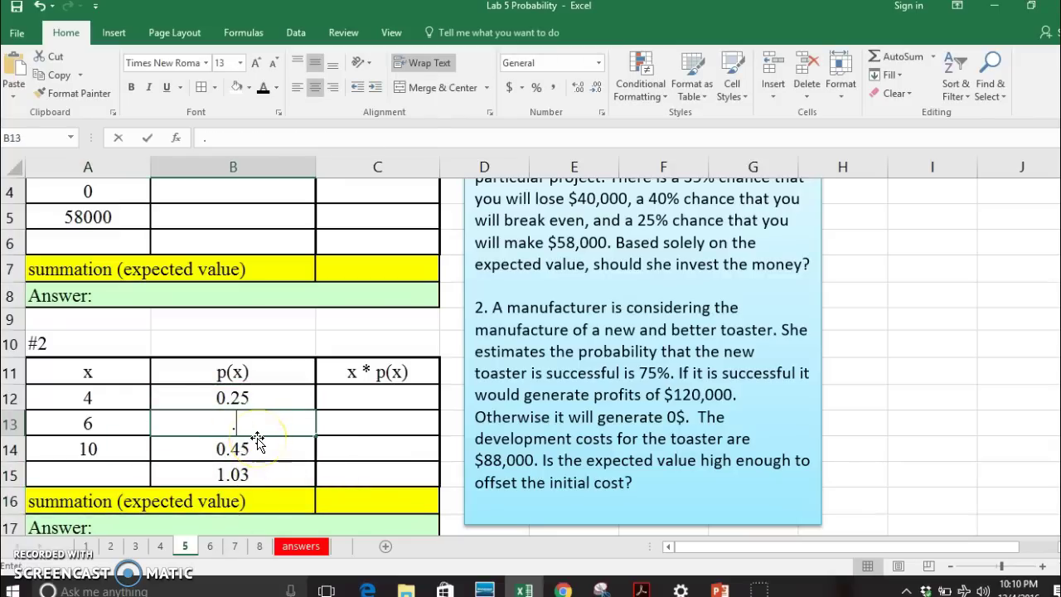
text(3)
key(Return)
click(260, 471)
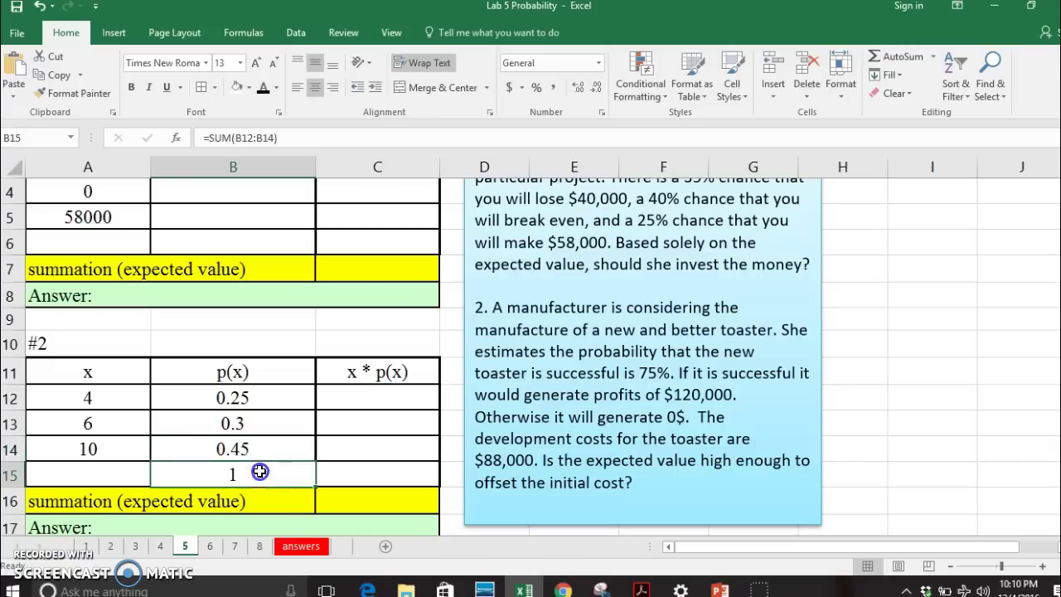
click(339, 397)
- Compute x * p(x) with =A12*B12 in C12 and fill it down to C14 (1, 1.8, 4.5)
text(=)
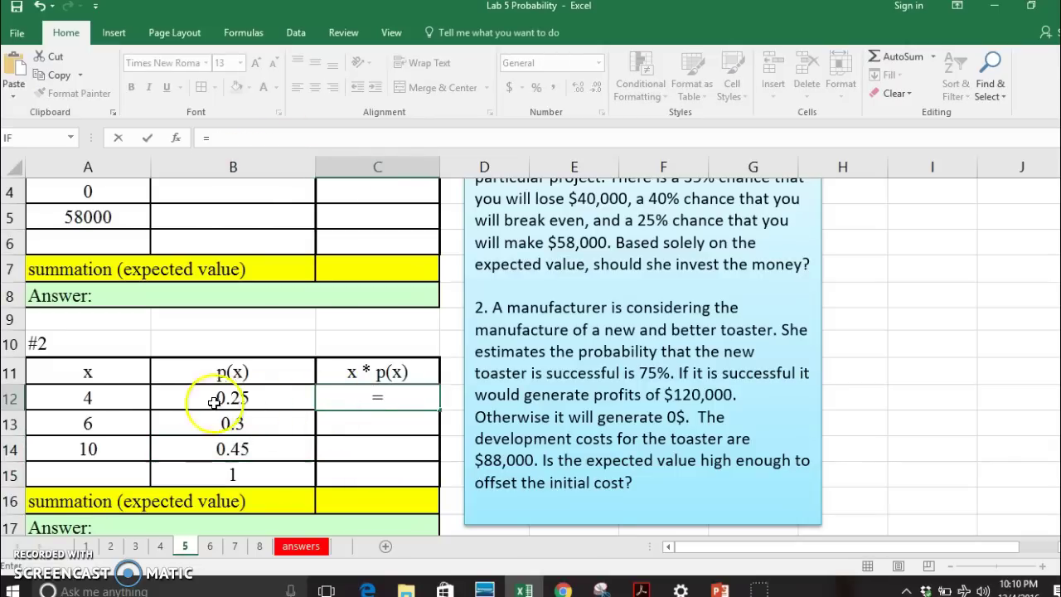
click(125, 398)
text(*)
click(176, 397)
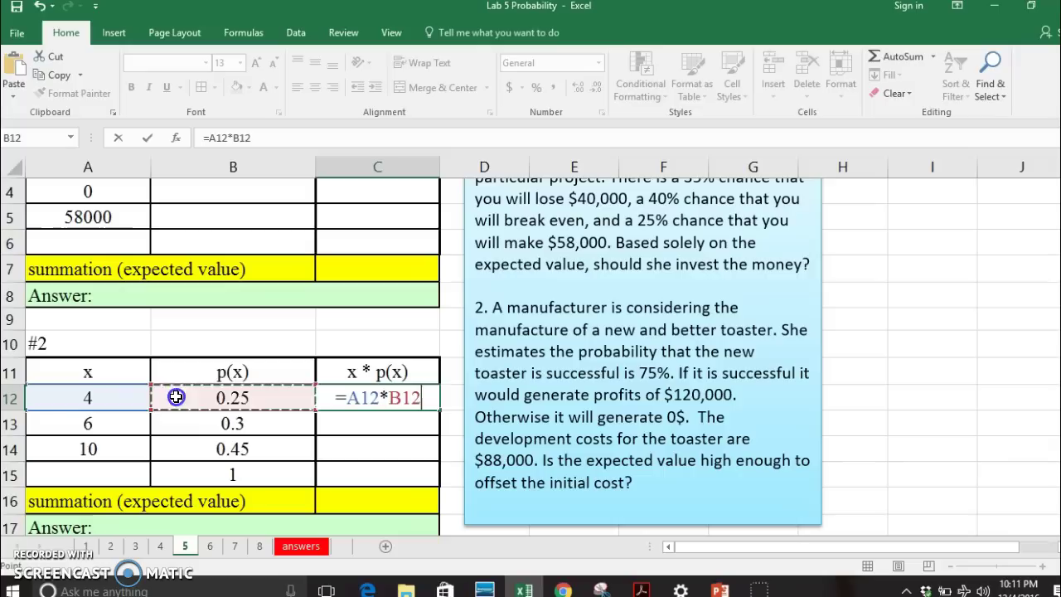
key(Return)
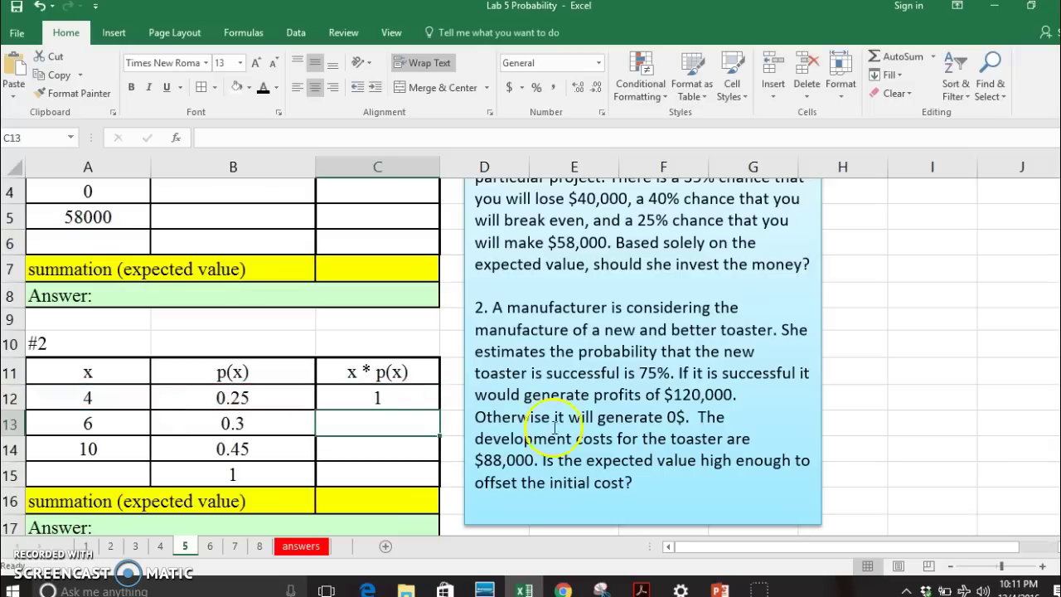
click(405, 399)
drag(438, 410, 429, 450)
- Sum C12:C14 in C16 for an expected value of 7.3
click(384, 499)
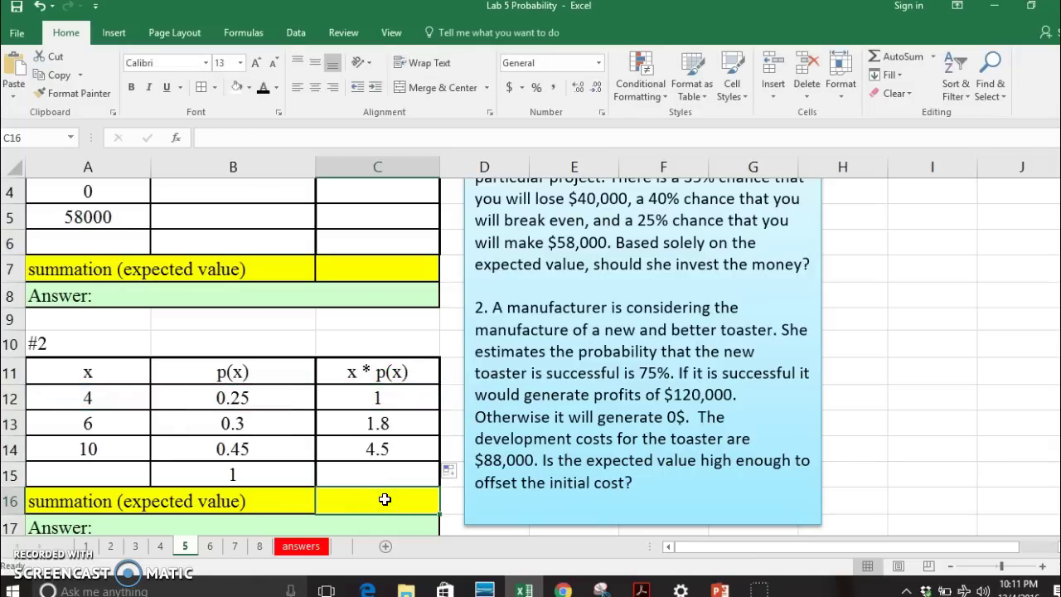
text(=sum)
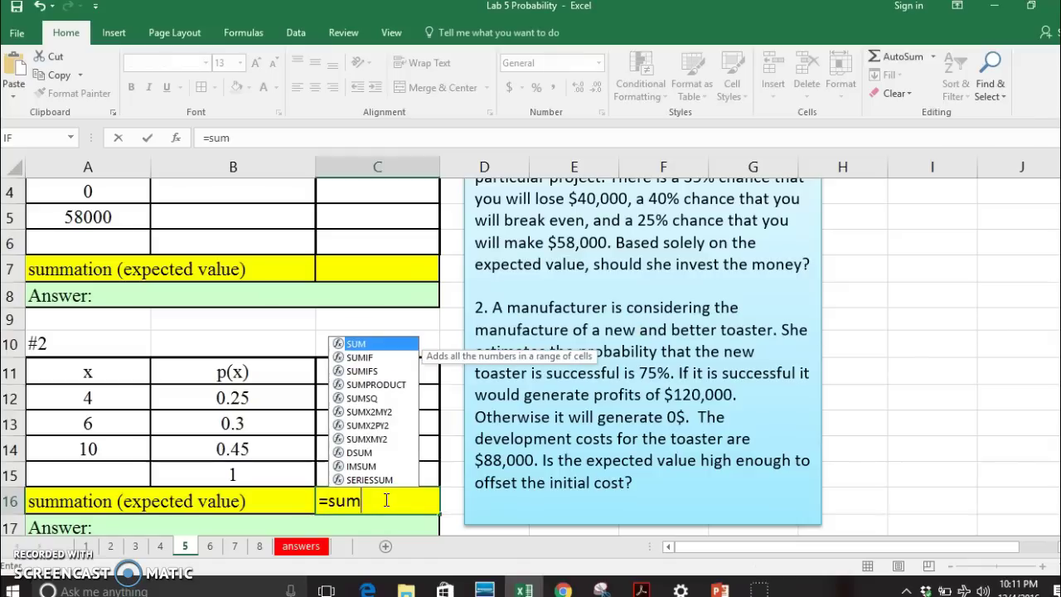
double_click(353, 344)
drag(359, 393, 351, 448)
key(Return)
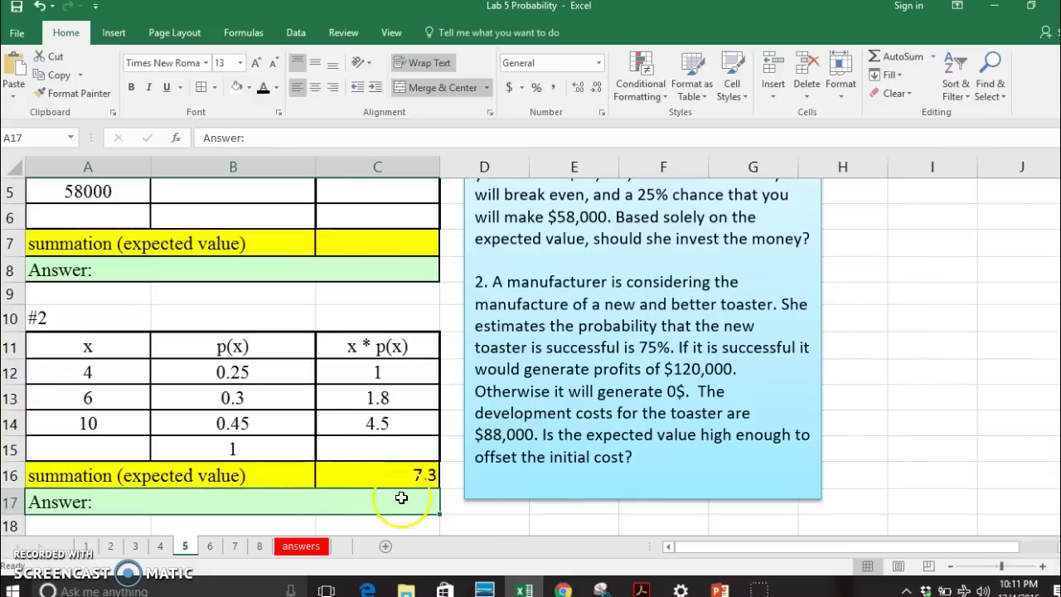
- Review the answer key values on the red 'answers' sheet, including the #5 expected-value conclusions
click(300, 546)
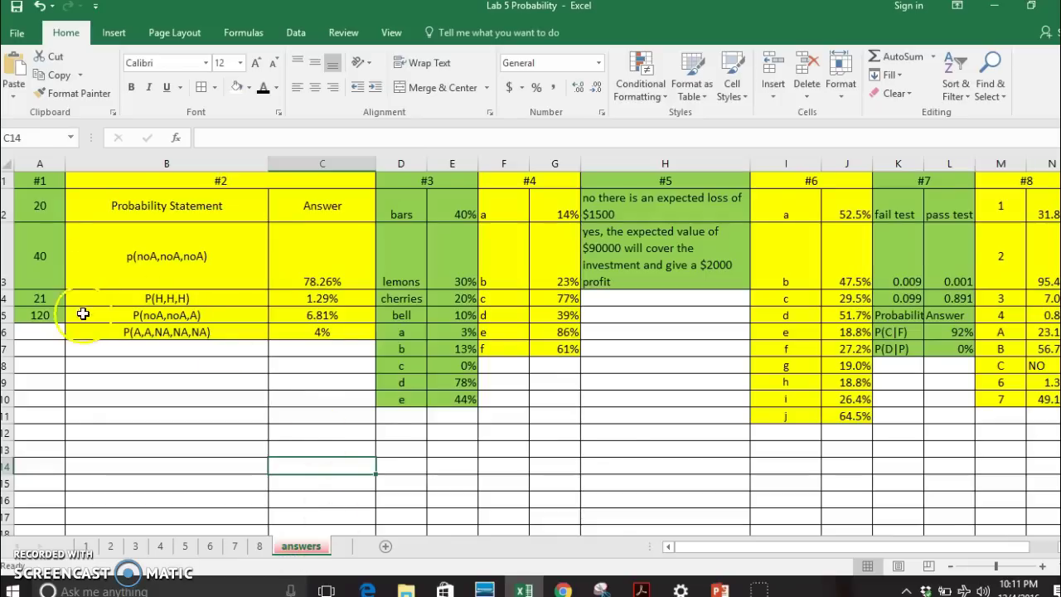
click(763, 491)
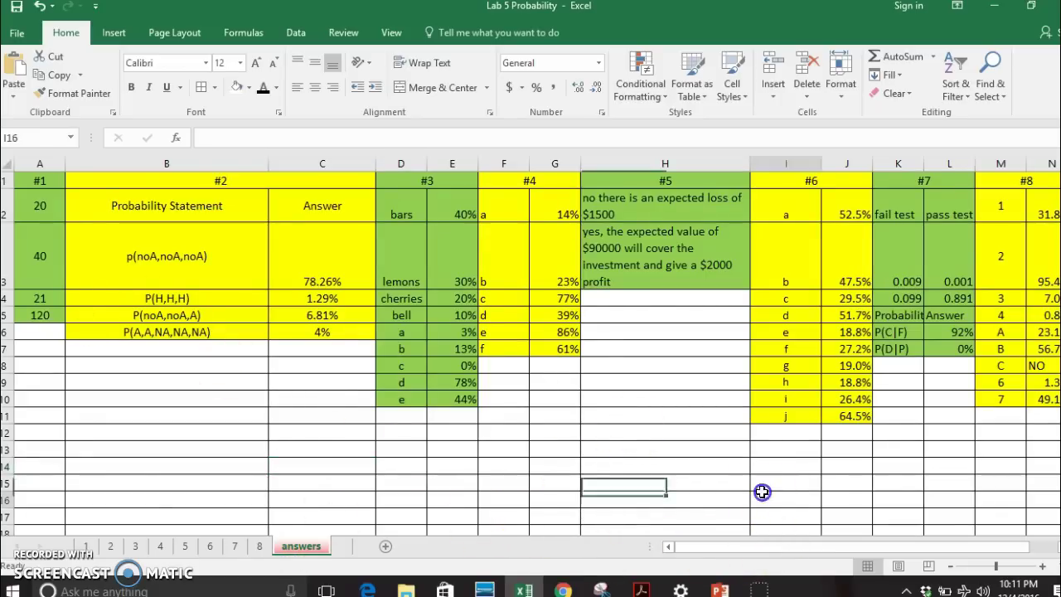
key(Up)
key(Up)
key(Up)
key(Up)
key(Up)
key(Up)
key(Up)
key(Up)
key(Up)
key(Up)
key(Up)
key(Up)
key(Up)
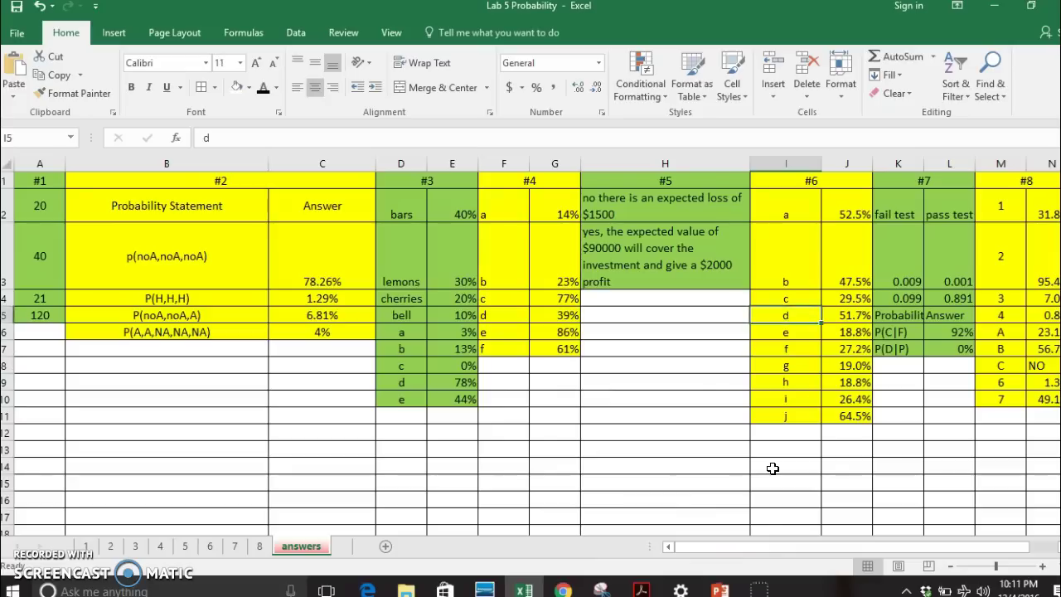
key(Left)
key(Left)
key(Right)
key(Right)
key(Right)
key(Right)
key(Right)
key(Right)
key(Right)
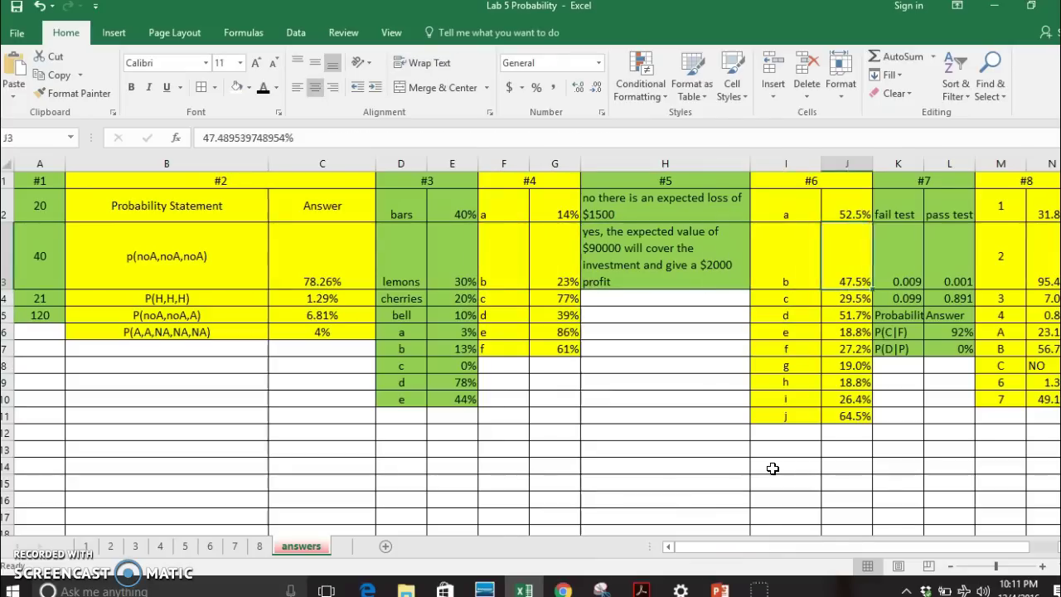
key(Left)
key(Left)
key(Left)
key(Left)
key(Left)
key(Left)
key(Left)
key(Left)
key(Left)
key(Left)
key(Left)
key(Left)
key(Left)
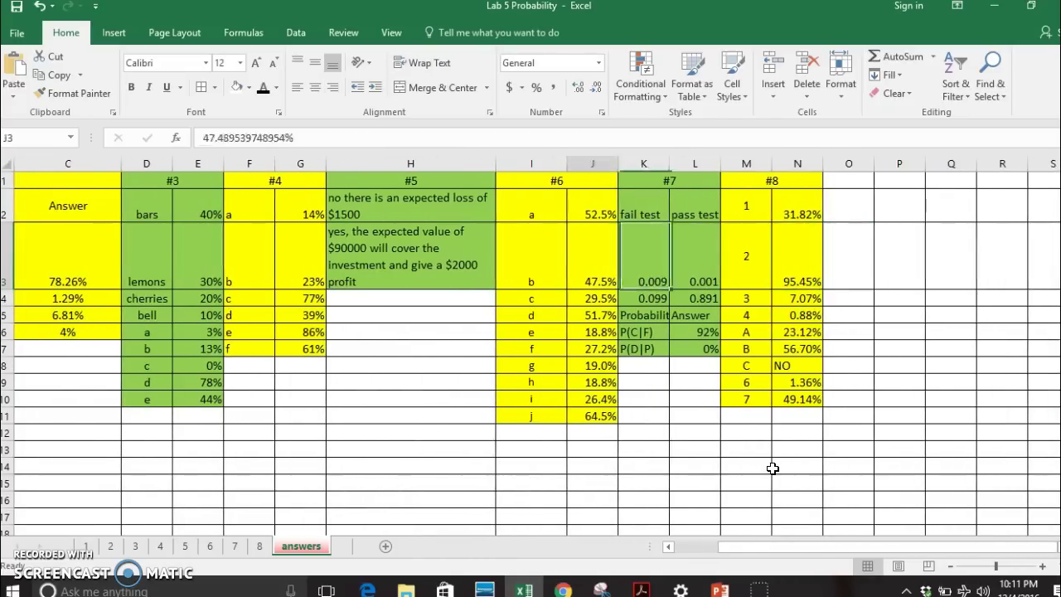